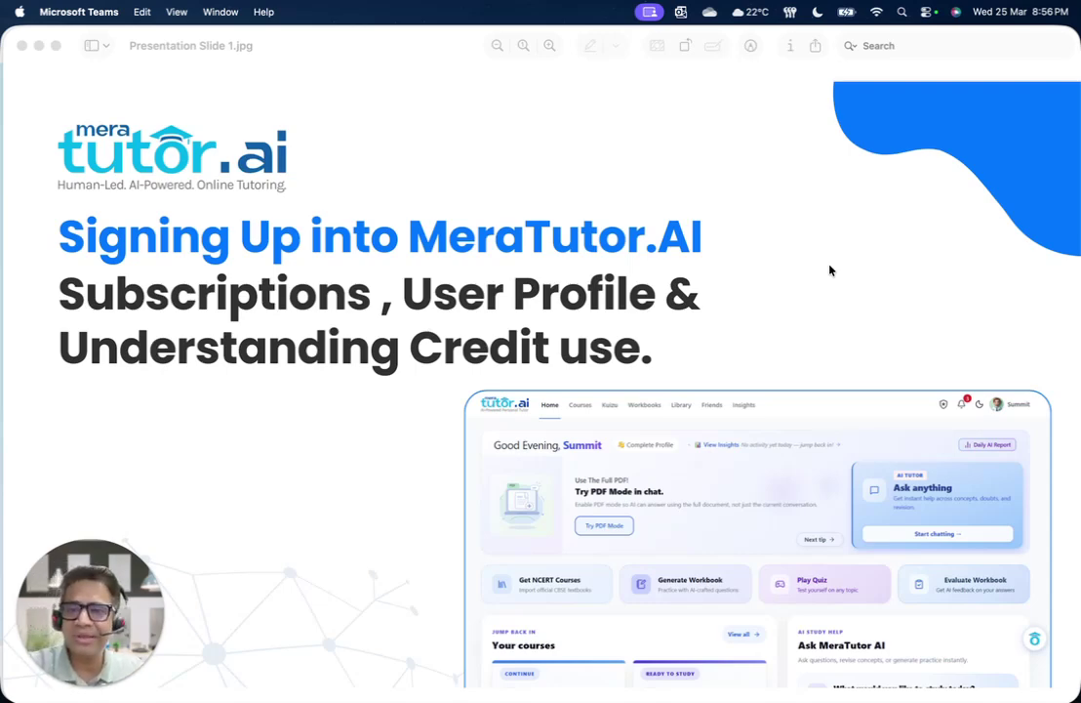
Bring the meratutor.ai homepage tab to the front and scroll down and back to the top
click(317, 50)
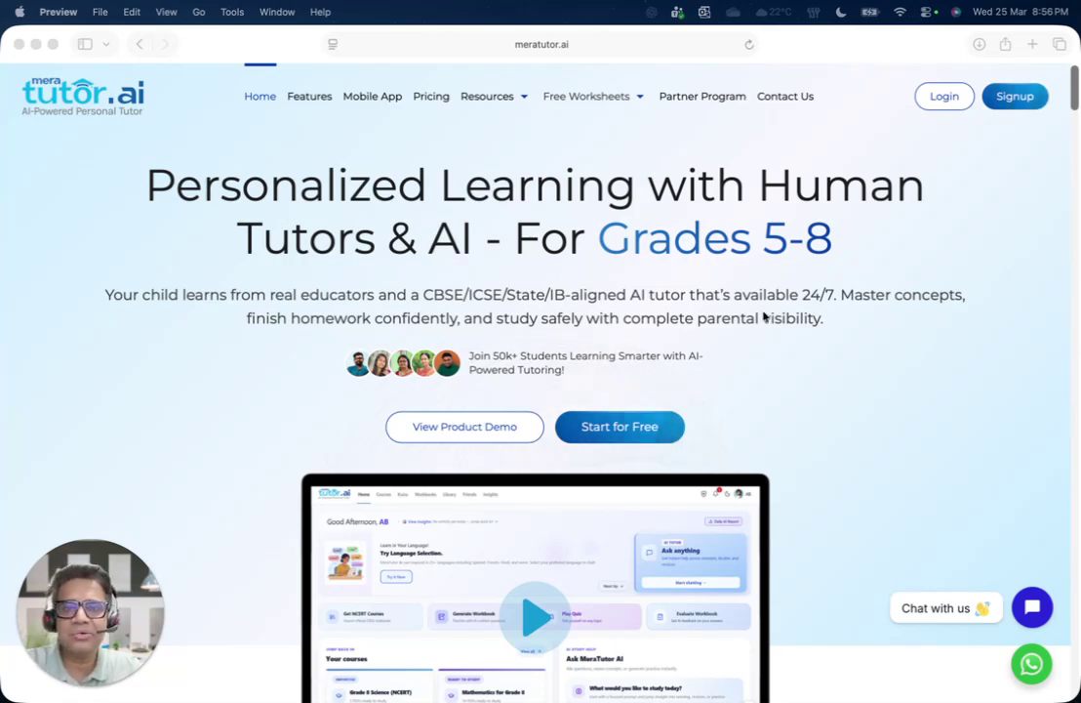
scroll(764, 316, down, 12)
scroll(764, 316, up, 12)
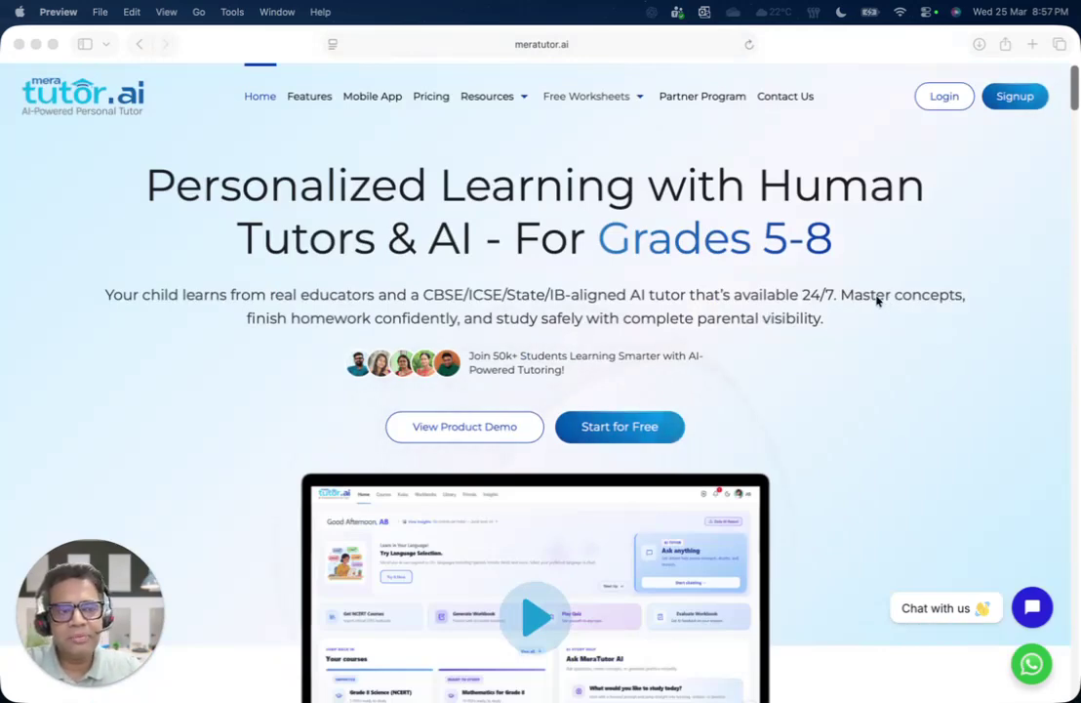
Open the Signup form and fill in the saved email address from autofill
click(1015, 98)
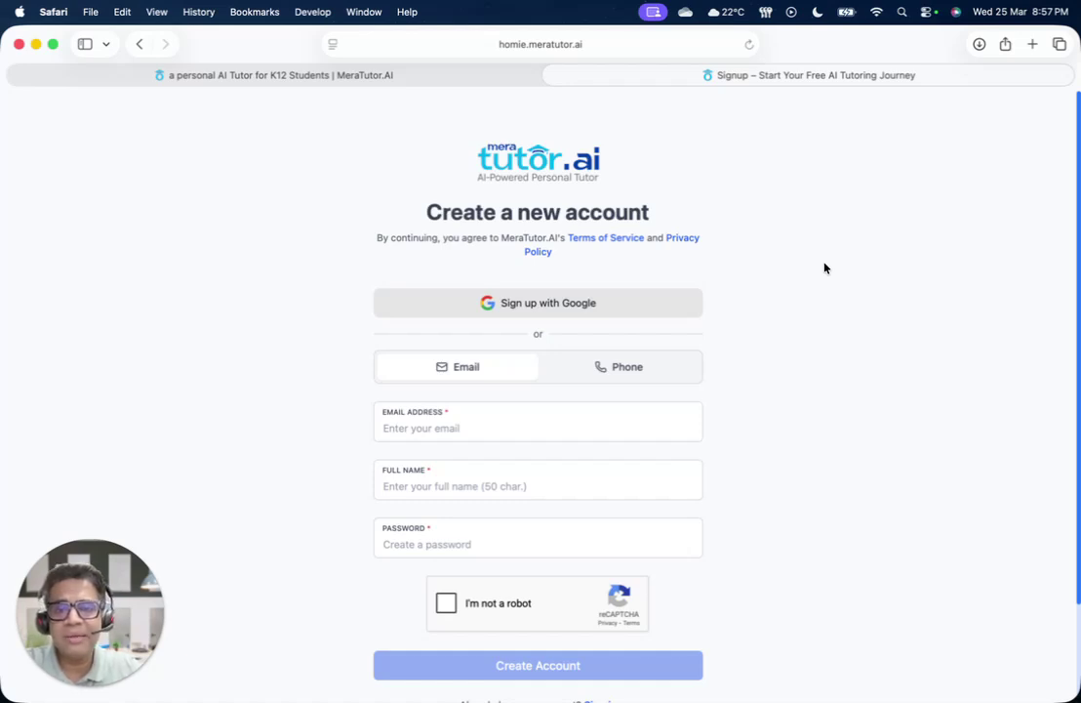
scroll(813, 336, down, 1)
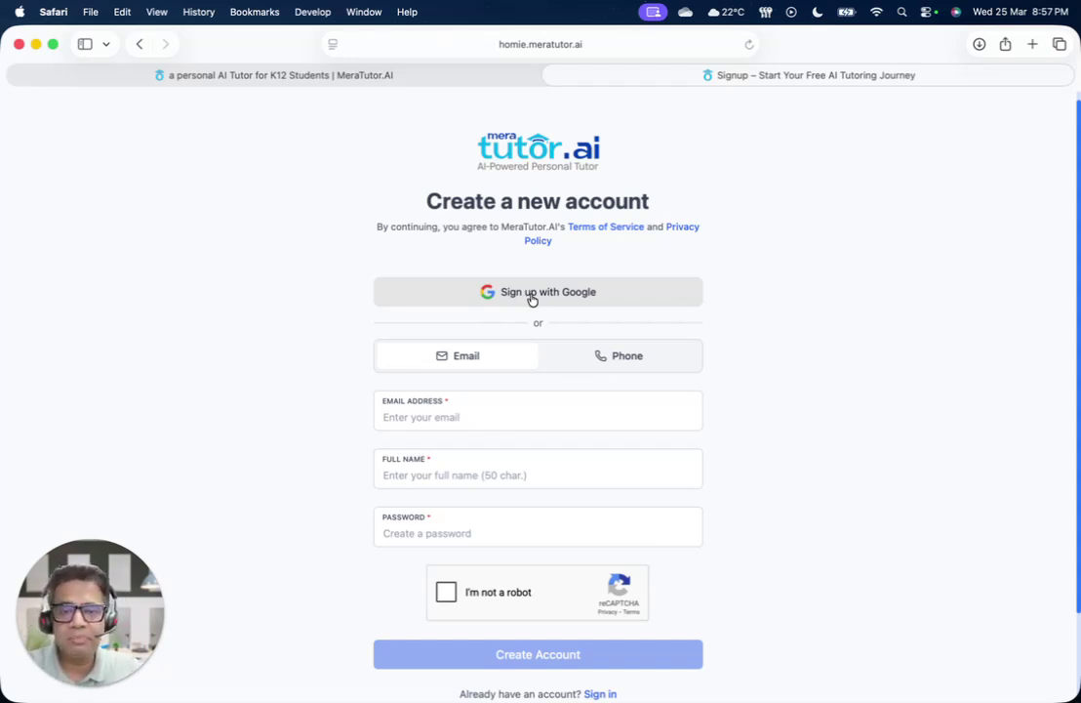
click(472, 406)
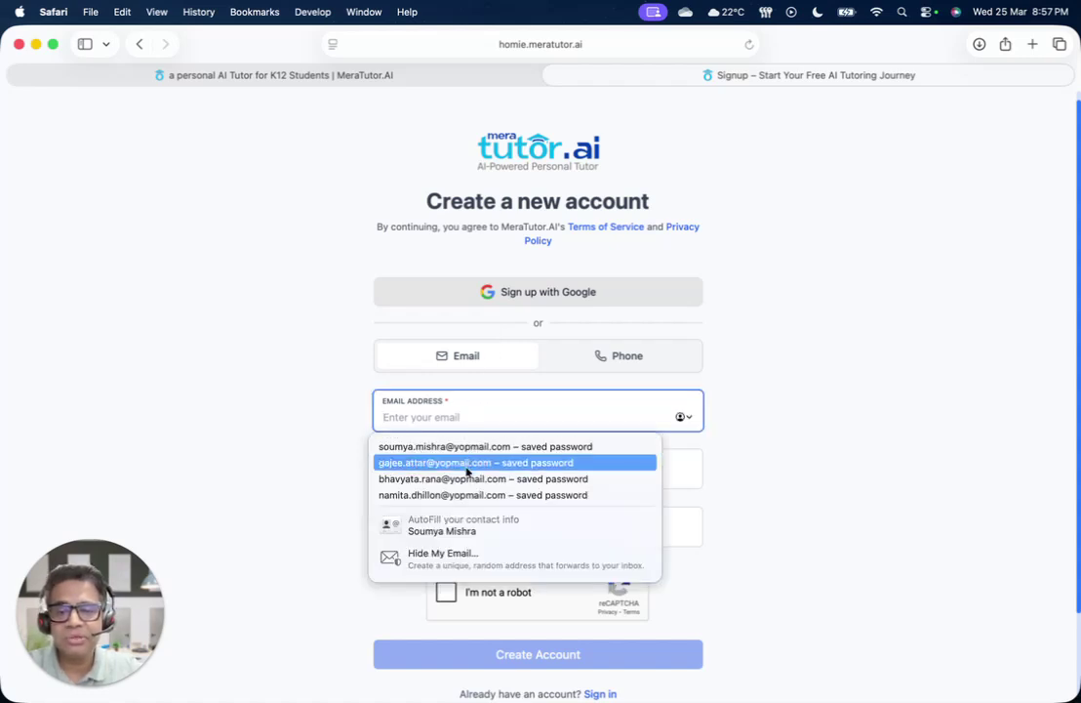
text(soumya)
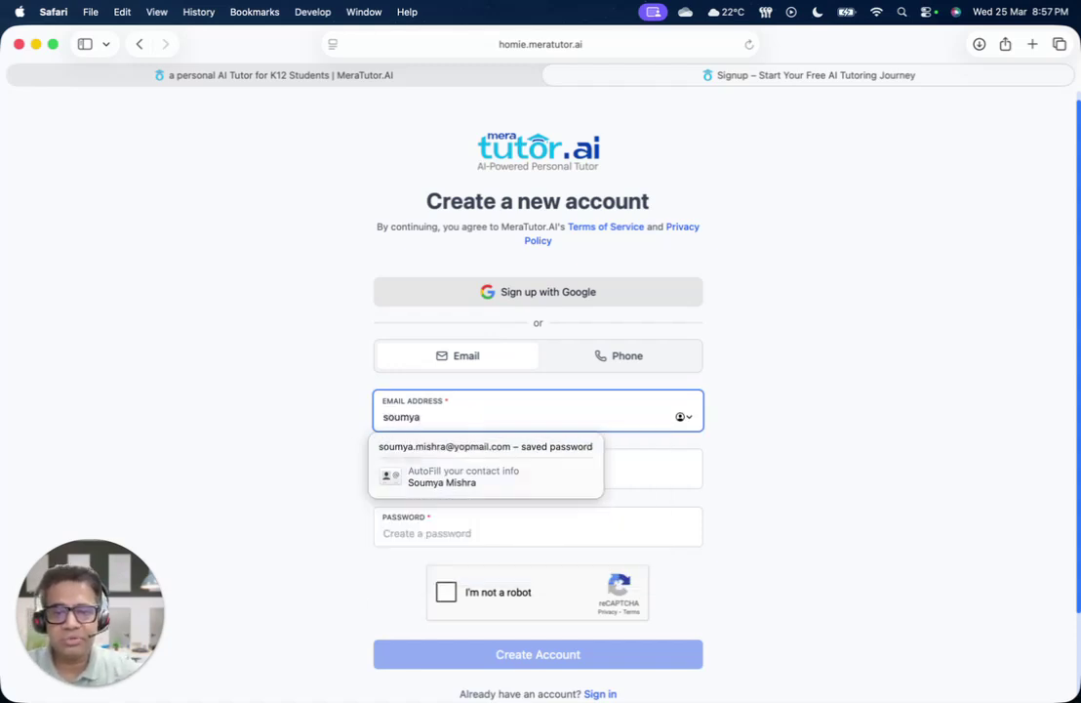
click(469, 447)
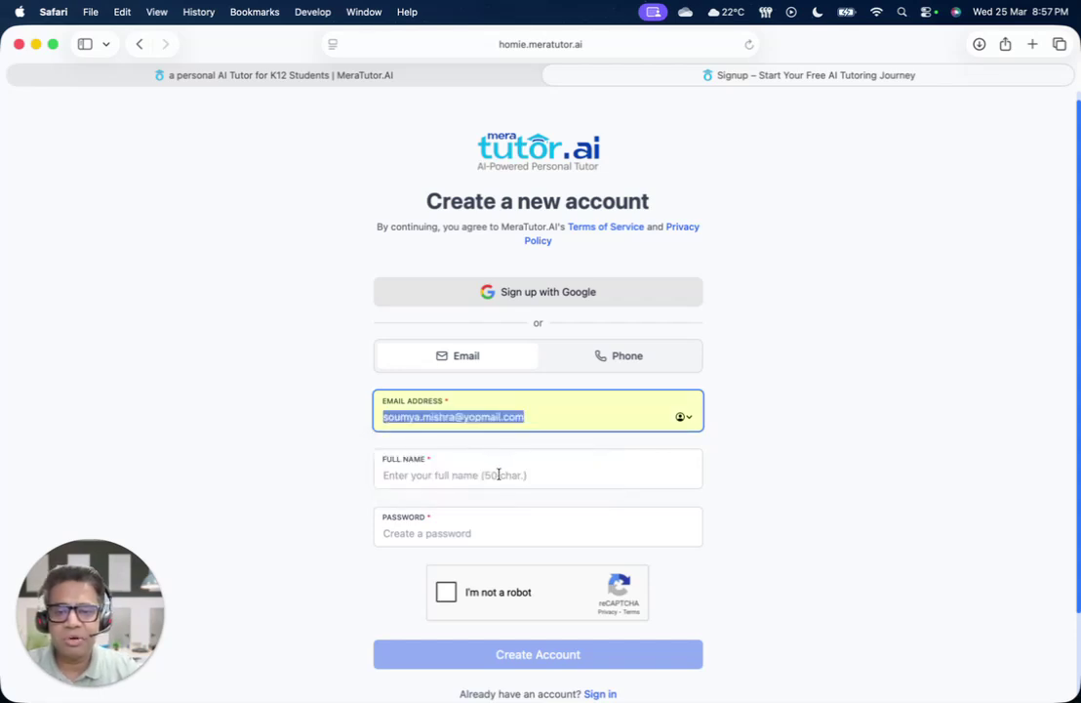
Enter the user's full name and a strong password, then tick I'm not a robot
click(498, 475)
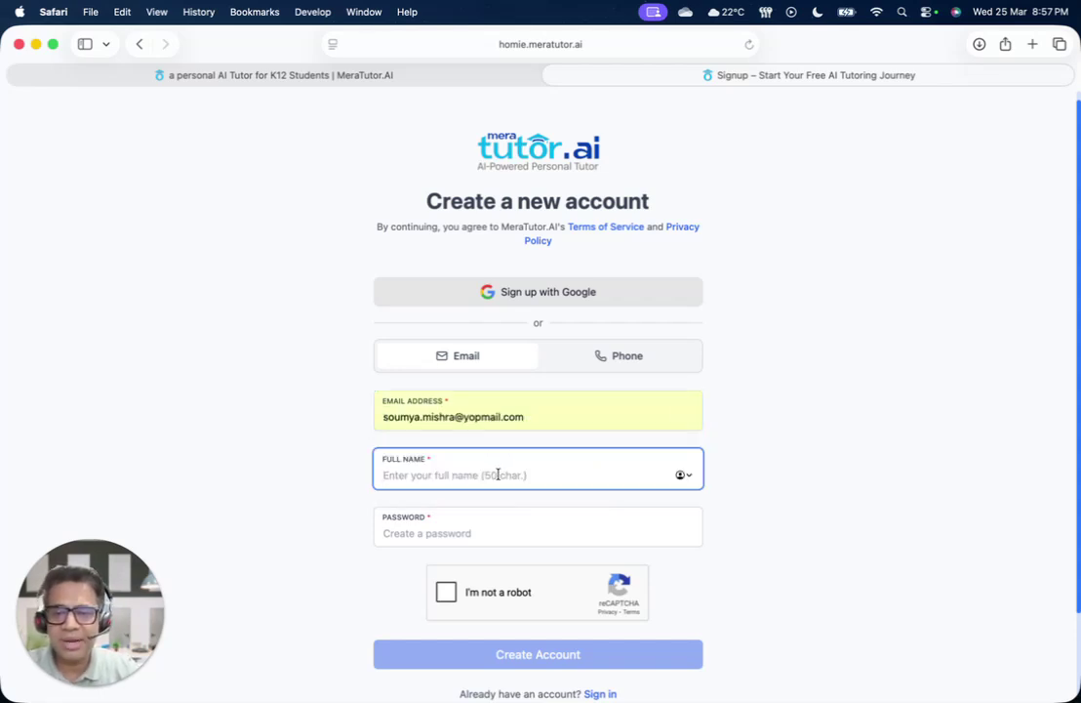
click(500, 528)
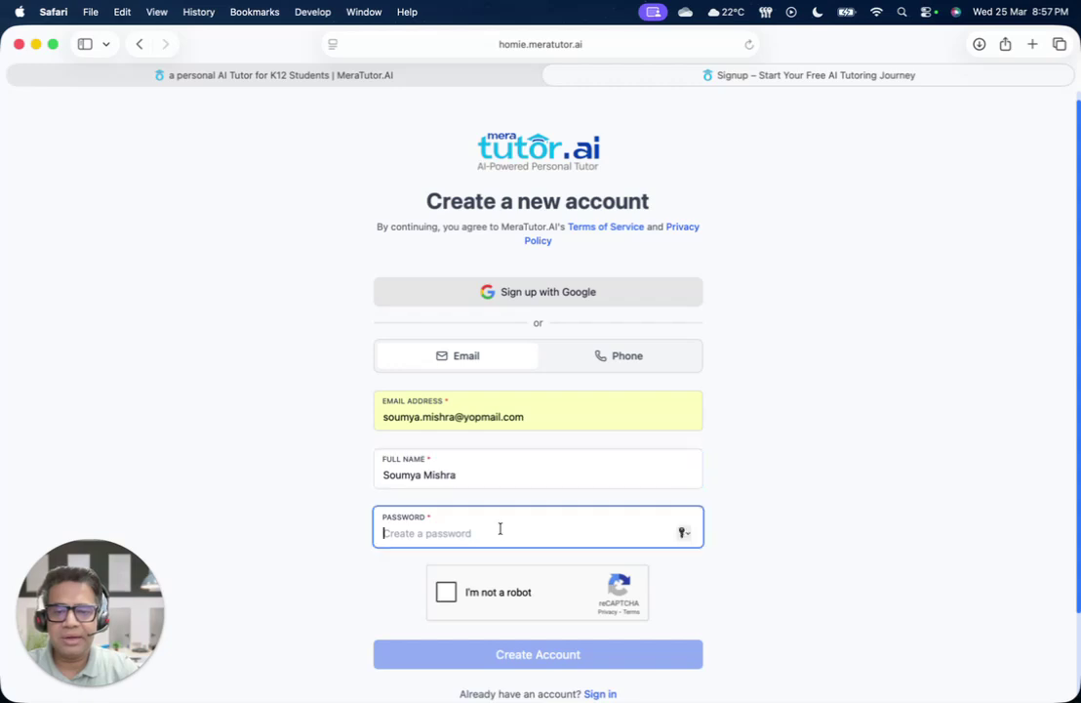
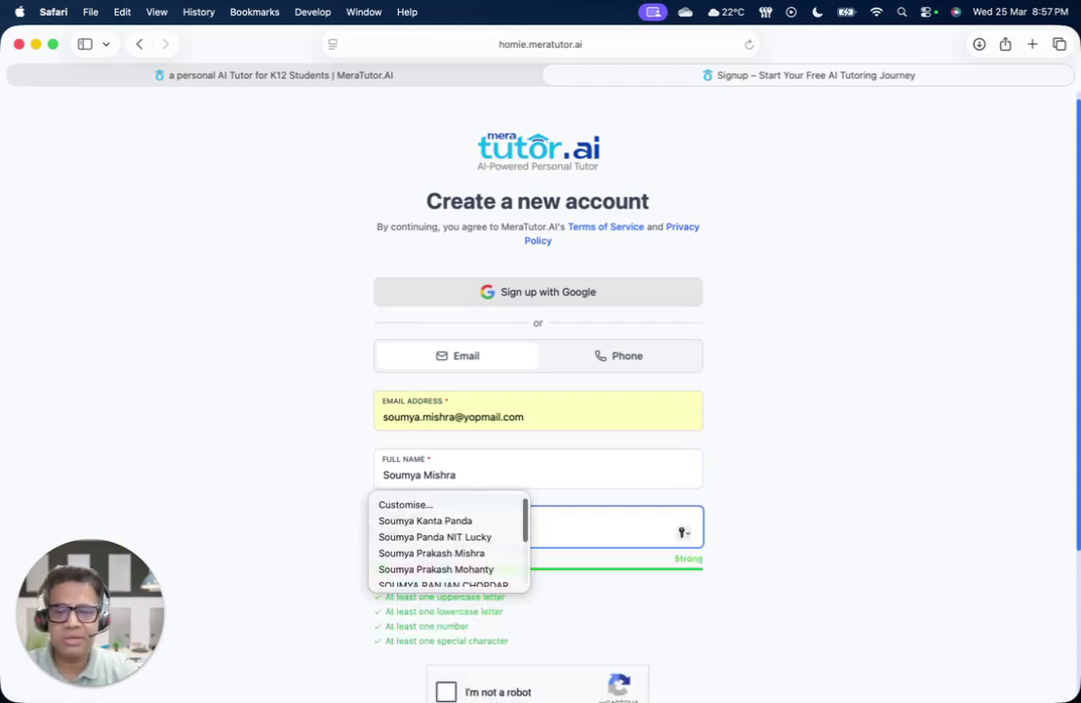
scroll(816, 509, down, 2)
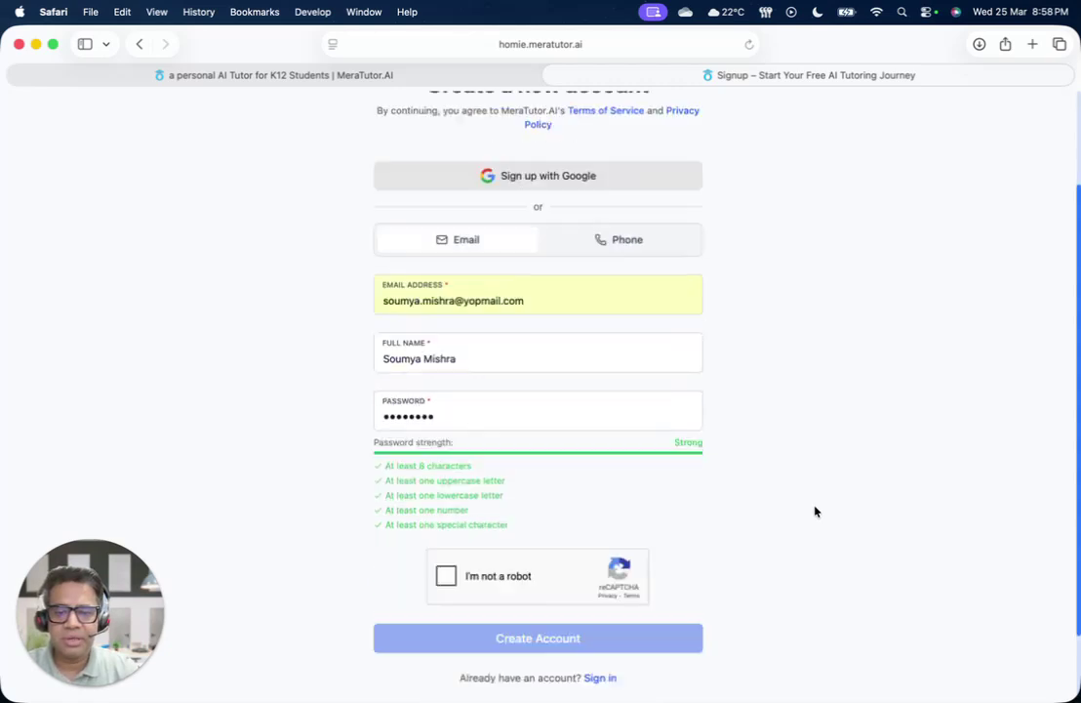
click(446, 576)
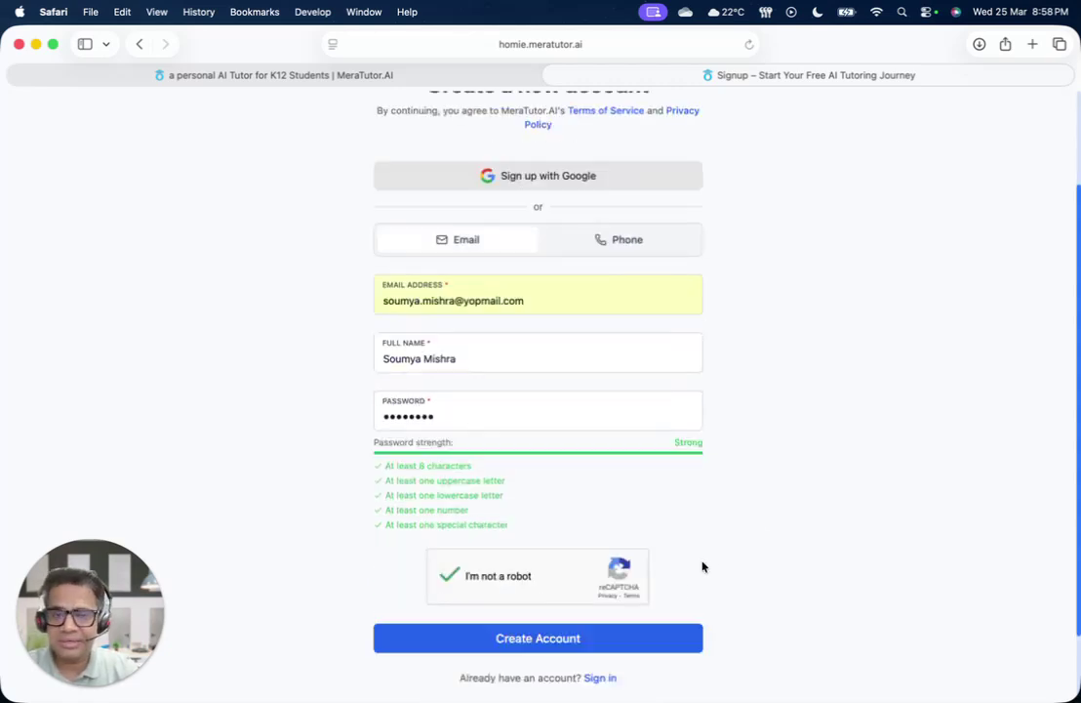
Switch to Phone sign-up and enter the user's mobile number after +91
click(599, 241)
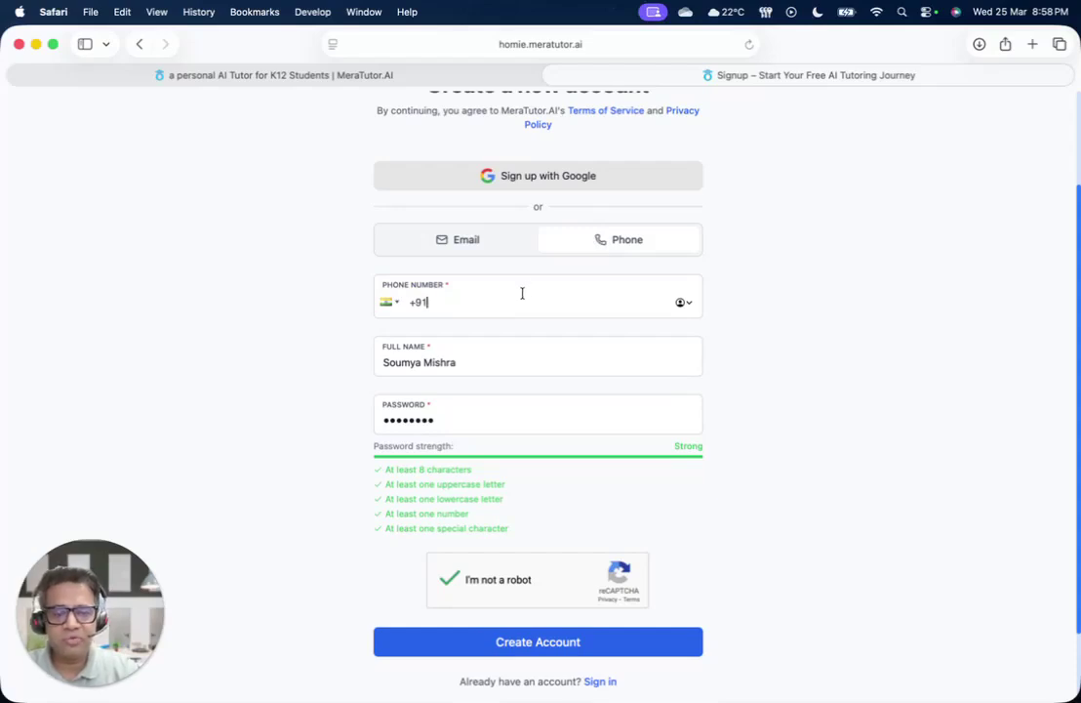
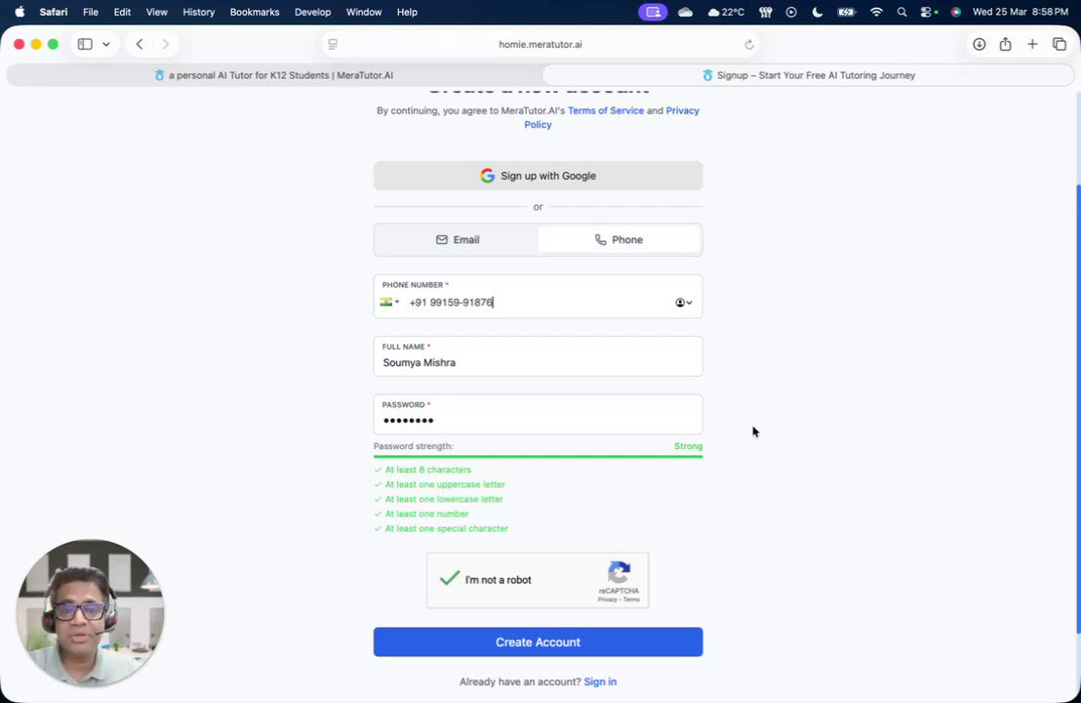
Sign up with Google using the first listed account to reach the Home dashboard
click(536, 180)
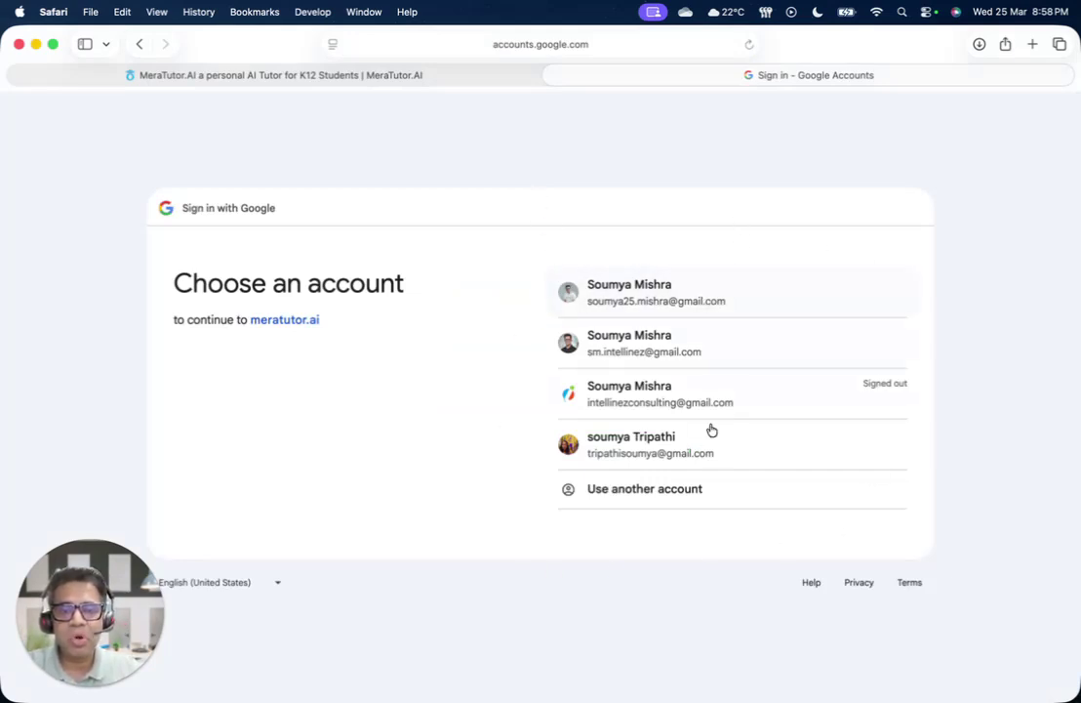
click(703, 299)
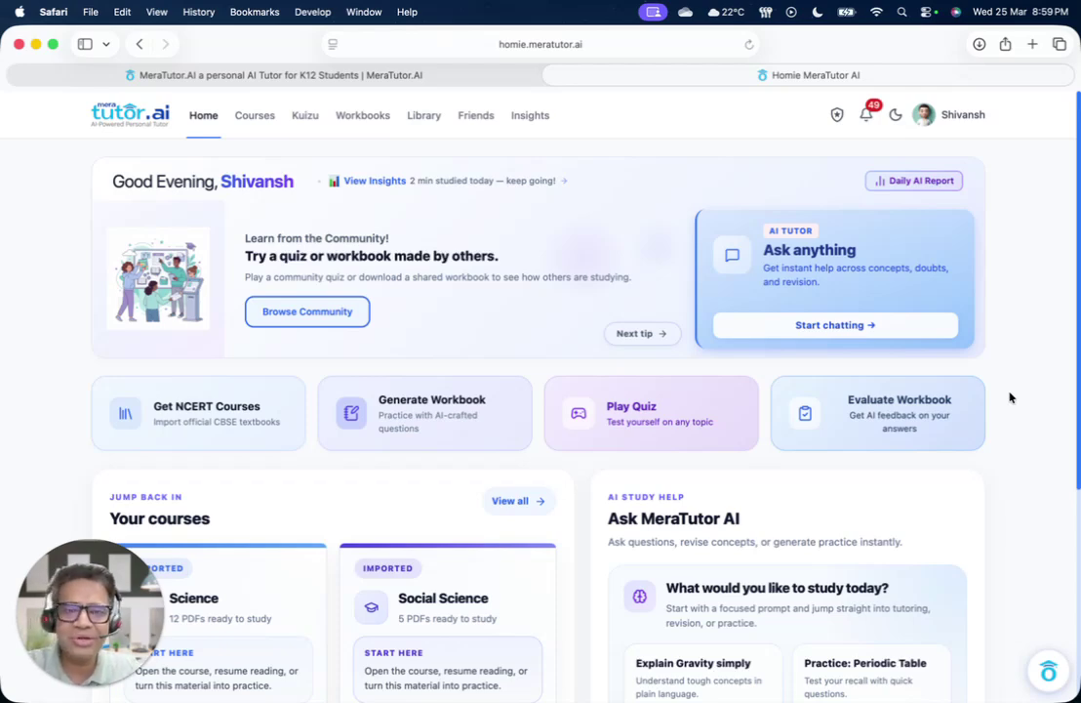
scroll(811, 540, down, 1)
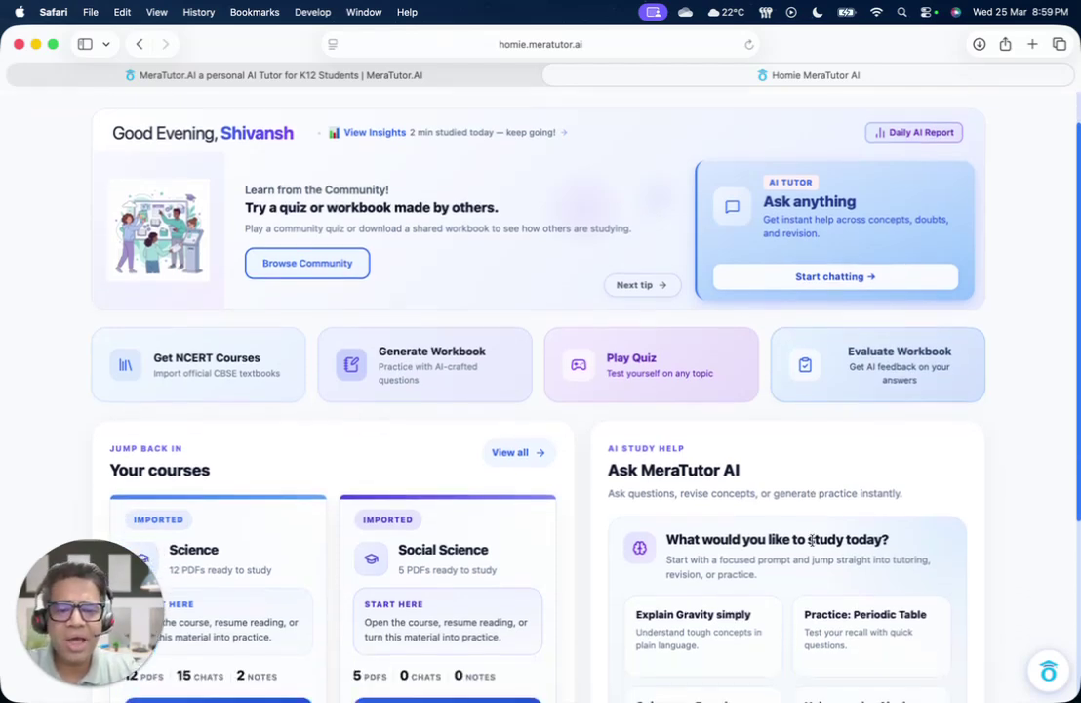
scroll(811, 541, down, 5)
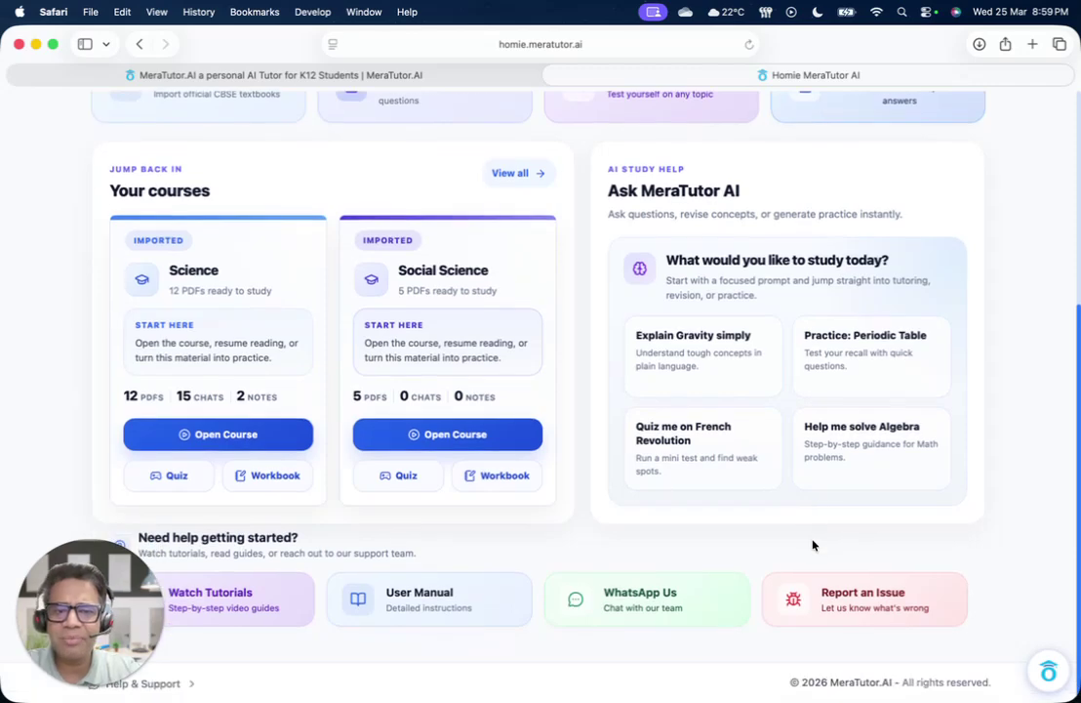
scroll(811, 544, up, 1)
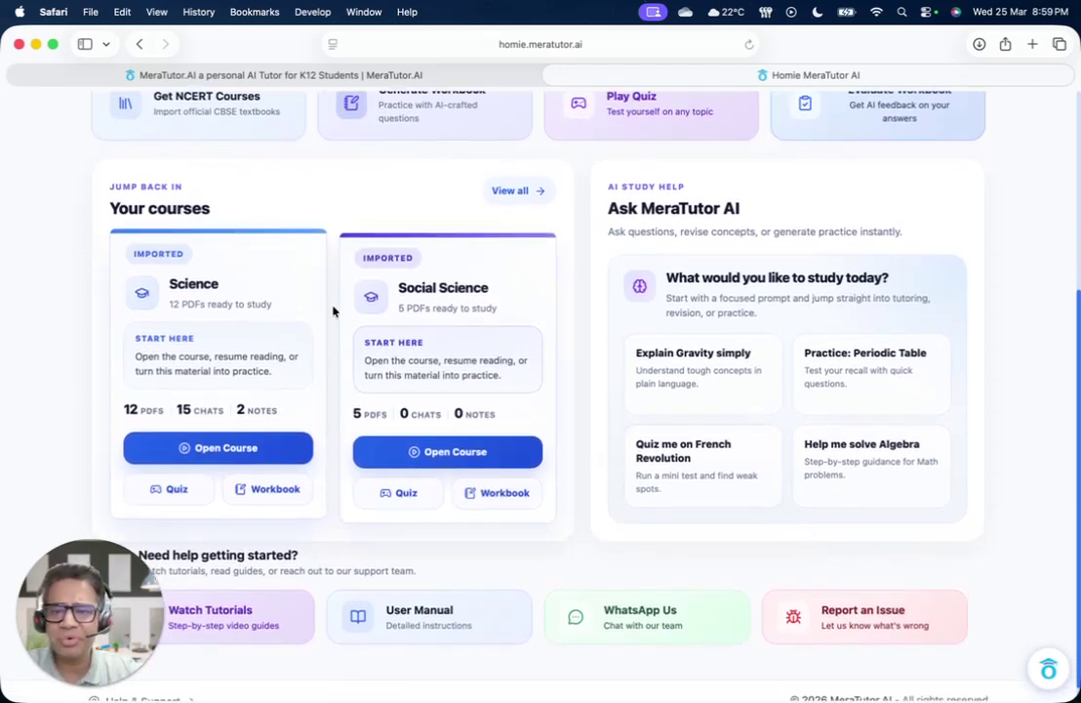
scroll(478, 417, up, 4)
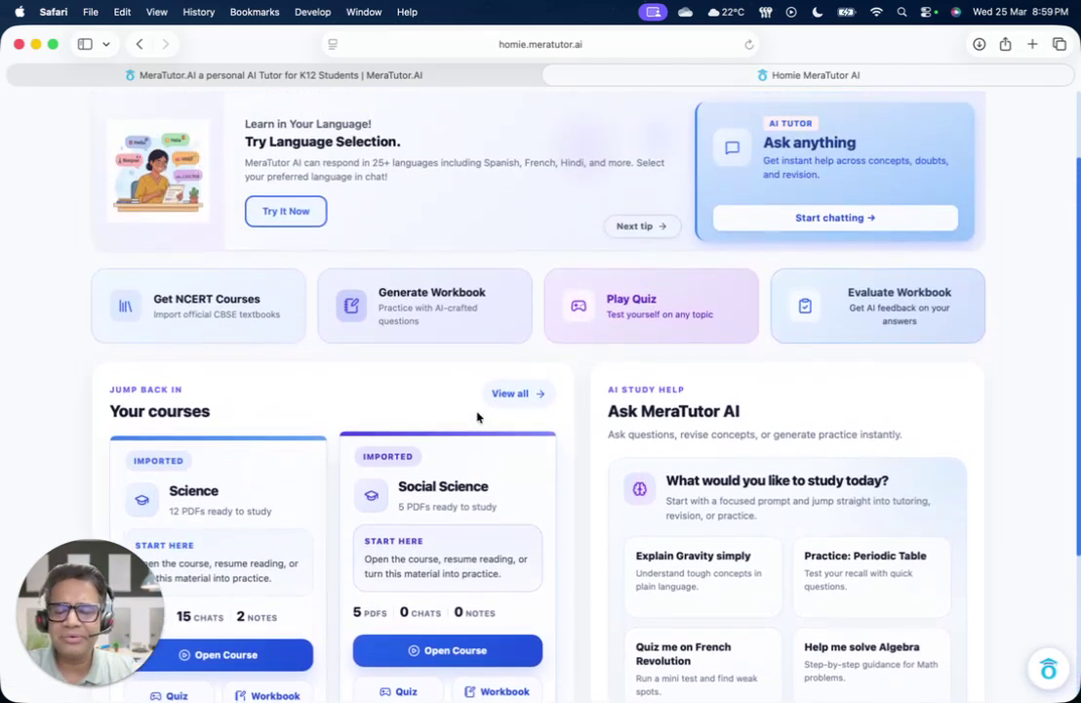
scroll(478, 418, up, 2)
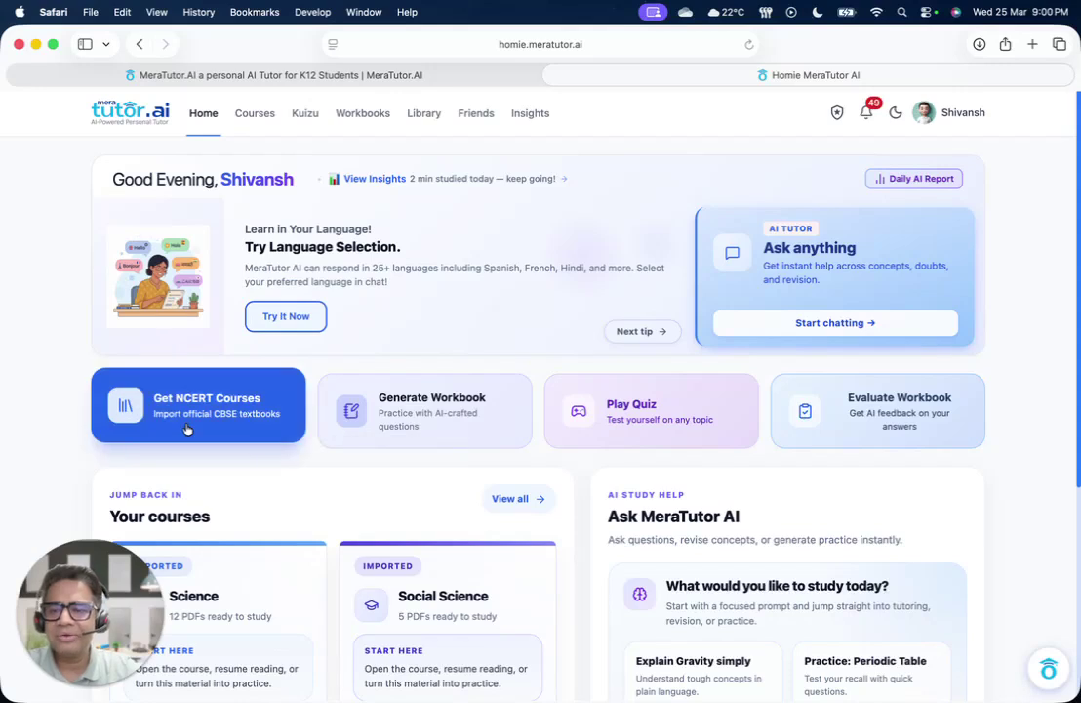
Import the NCERT Science (Class X) course, agreeing to the terms to add all 13 PDFs
click(185, 425)
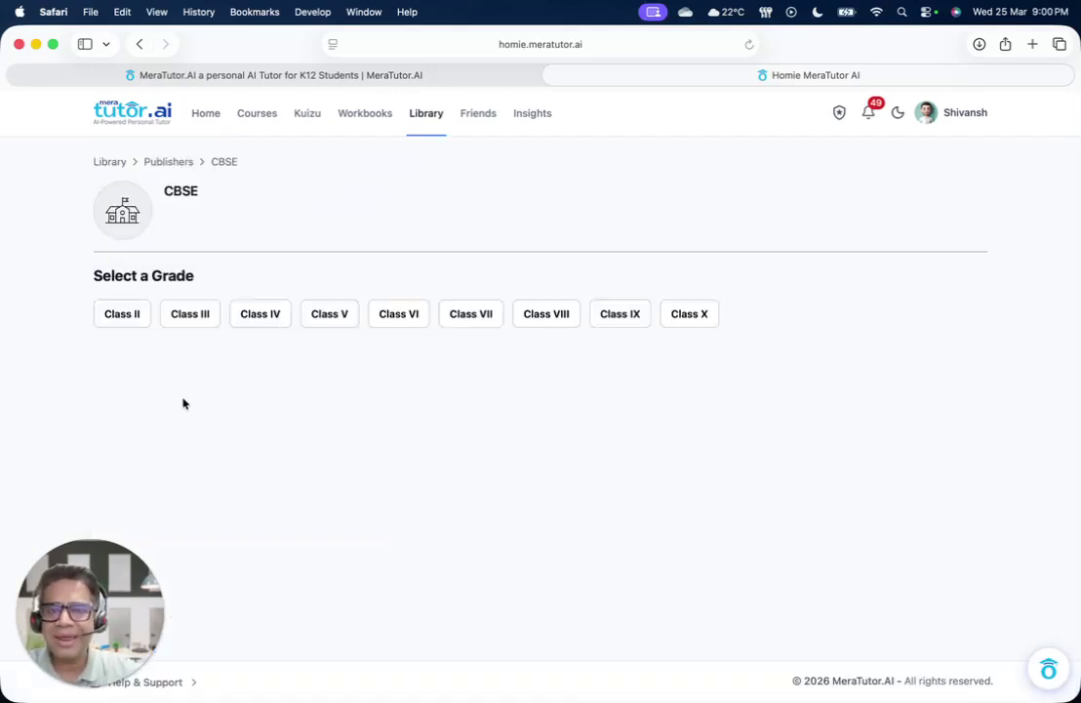
click(679, 321)
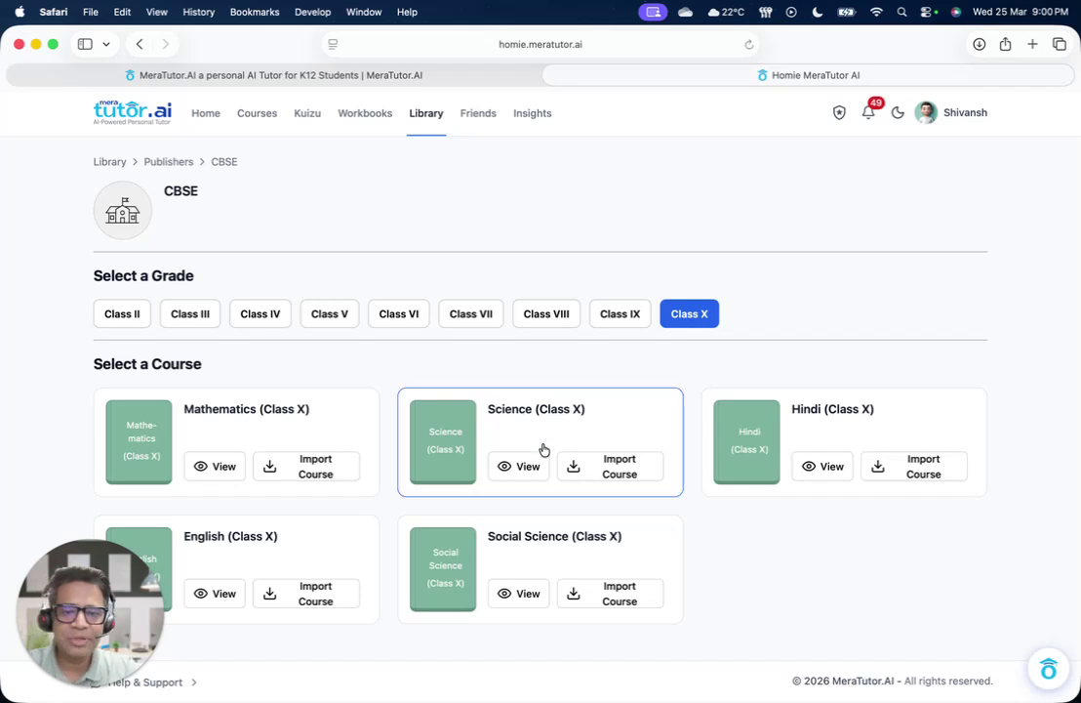
click(611, 476)
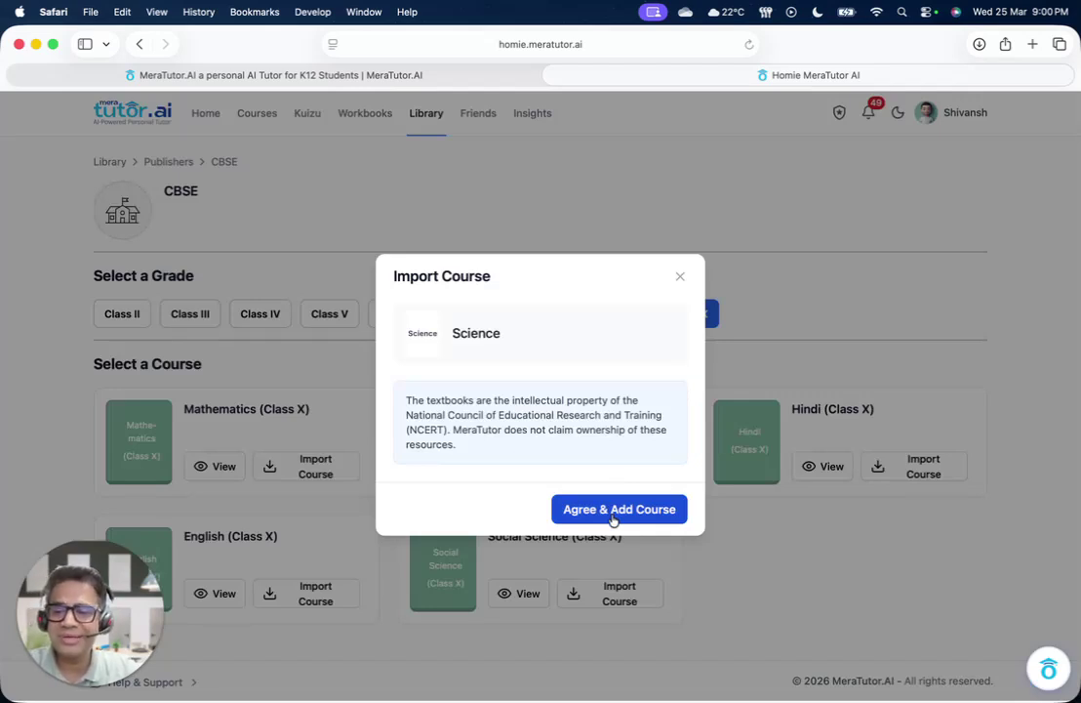
click(613, 510)
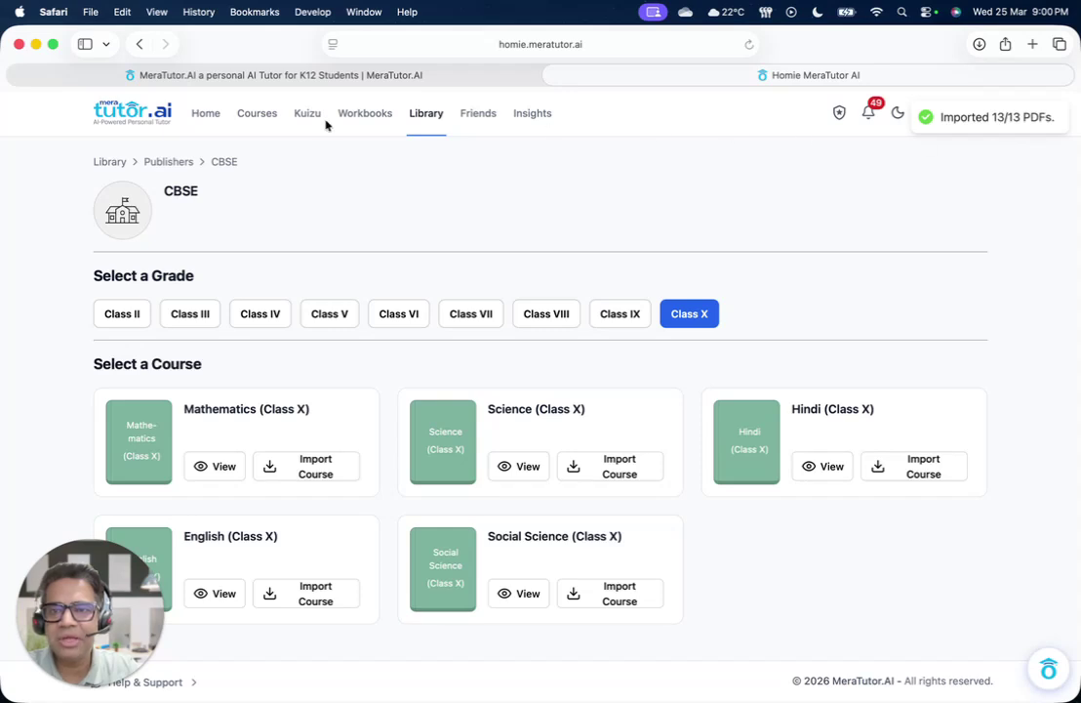
Open the first Science course from My Courses and scroll through its chapter list
click(255, 119)
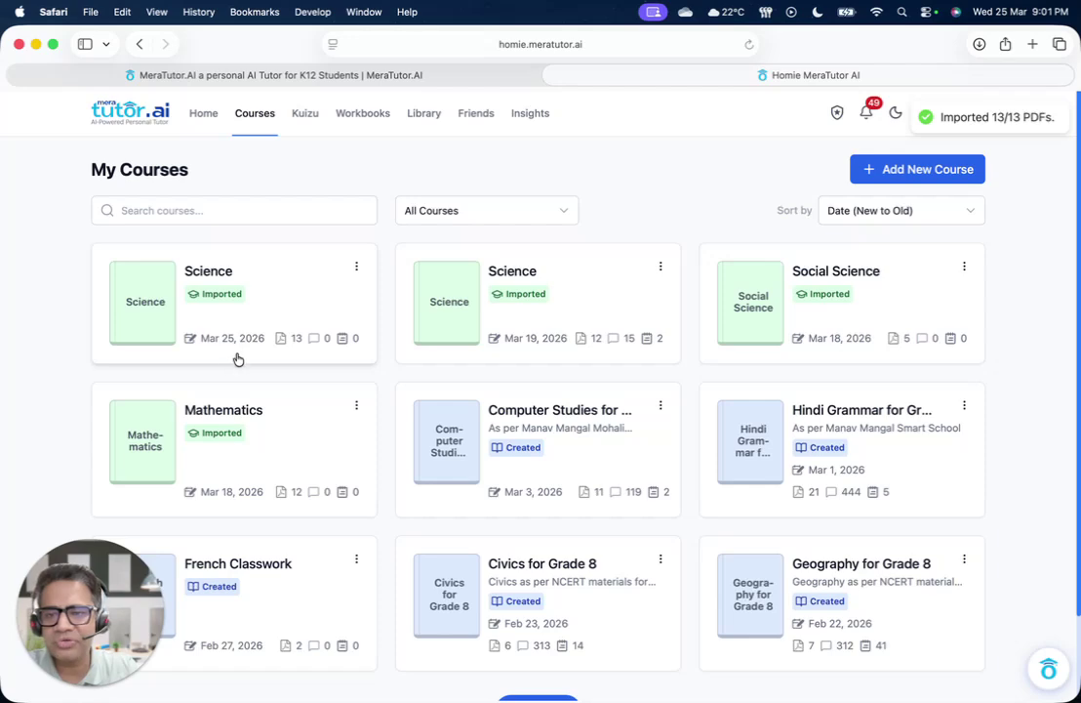
click(225, 290)
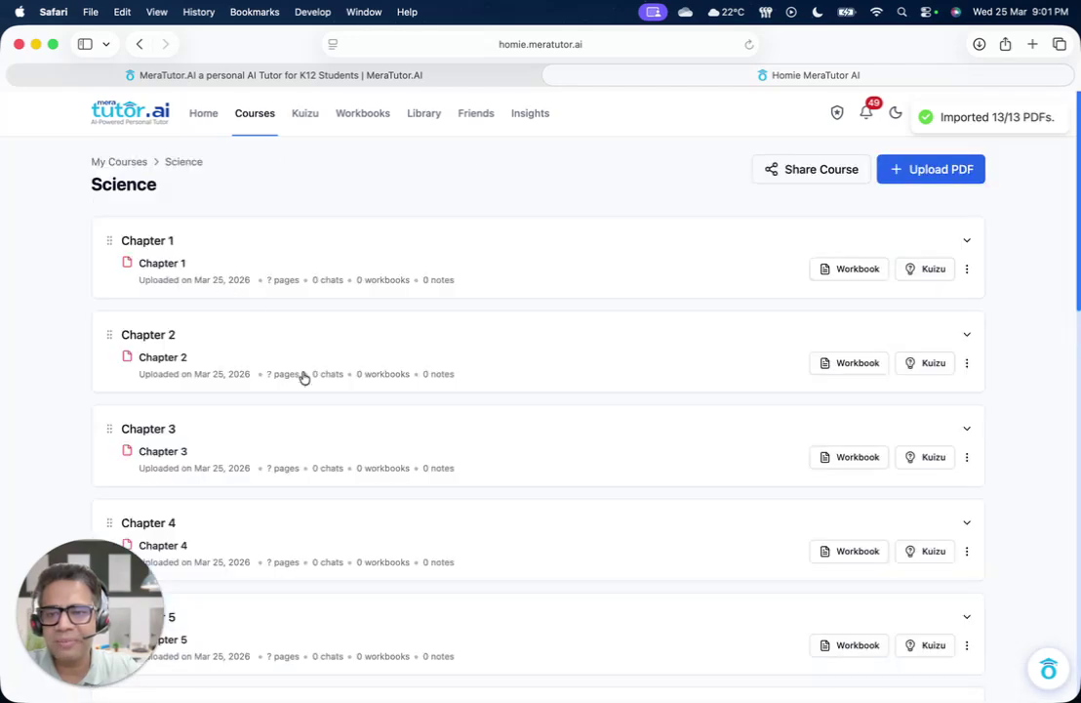
scroll(304, 377, down, 10)
scroll(305, 376, up, 10)
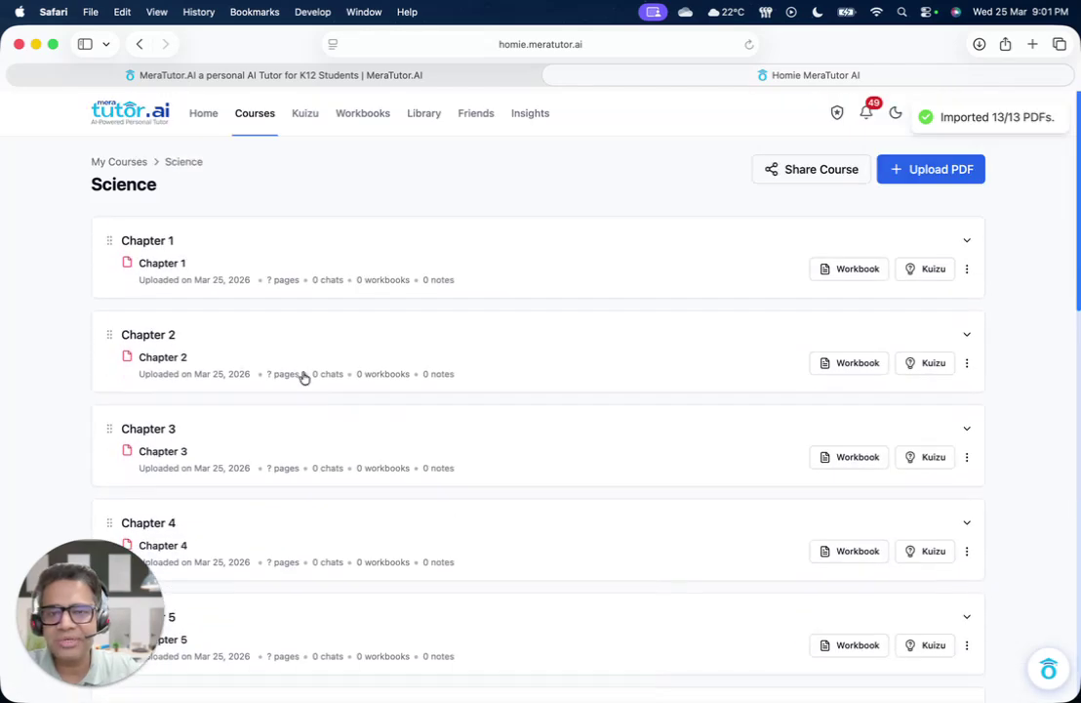
scroll(304, 377, down, 15)
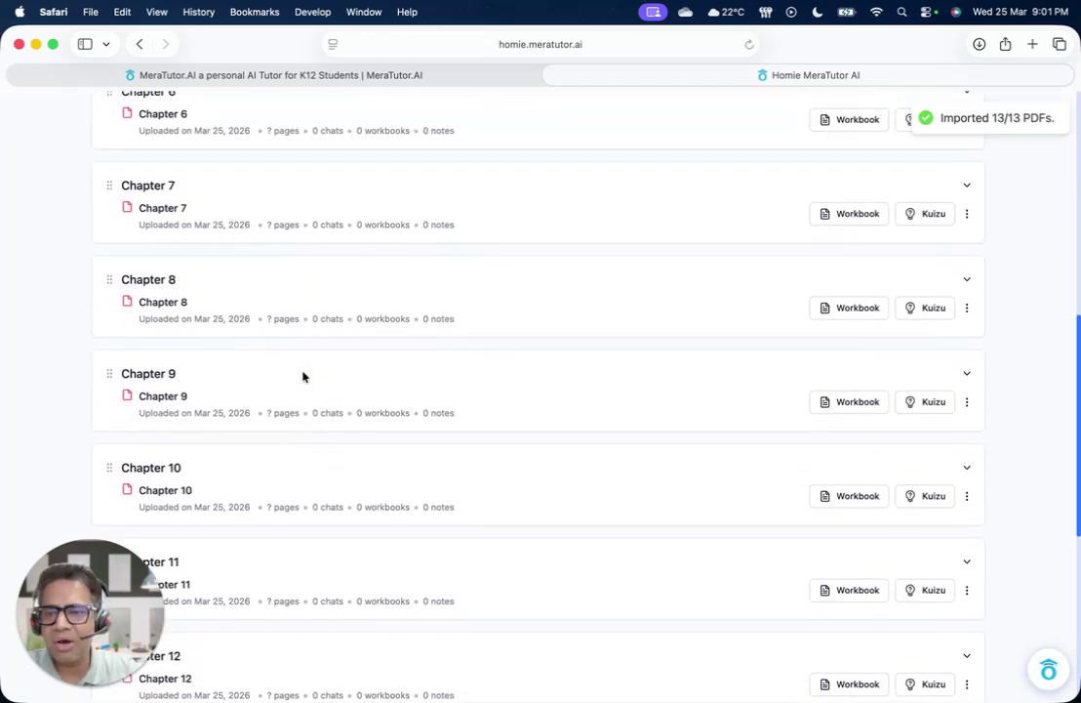
scroll(303, 377, up, 15)
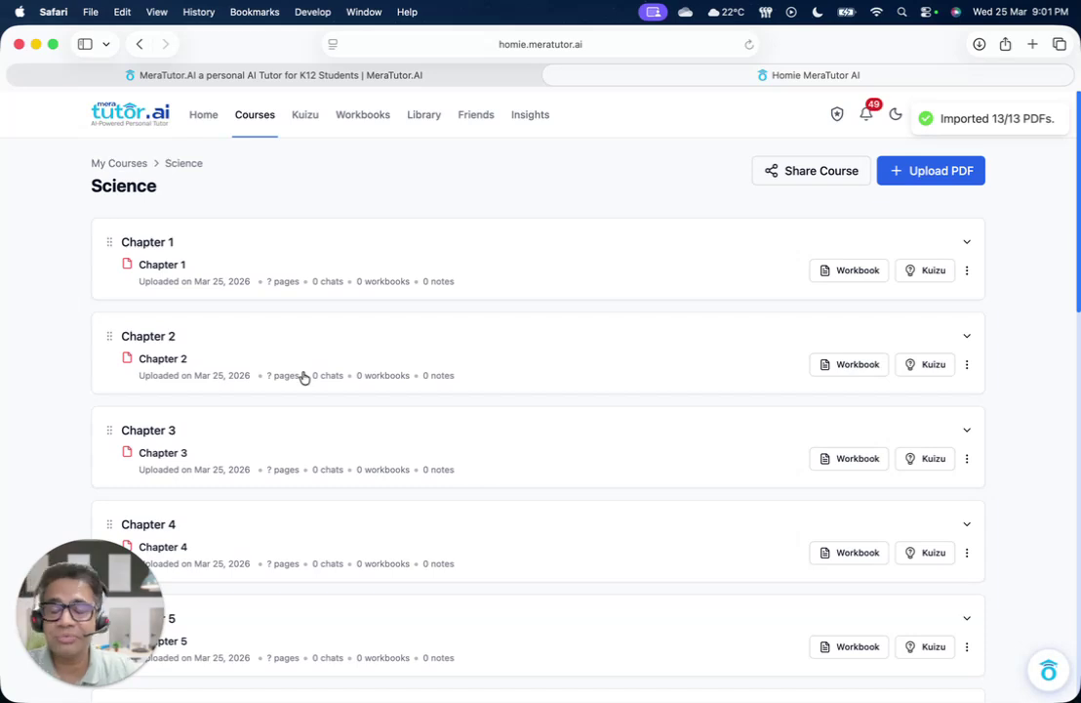
Return to Home and launch the Generate Workbook dialog from the dashboard card
click(205, 122)
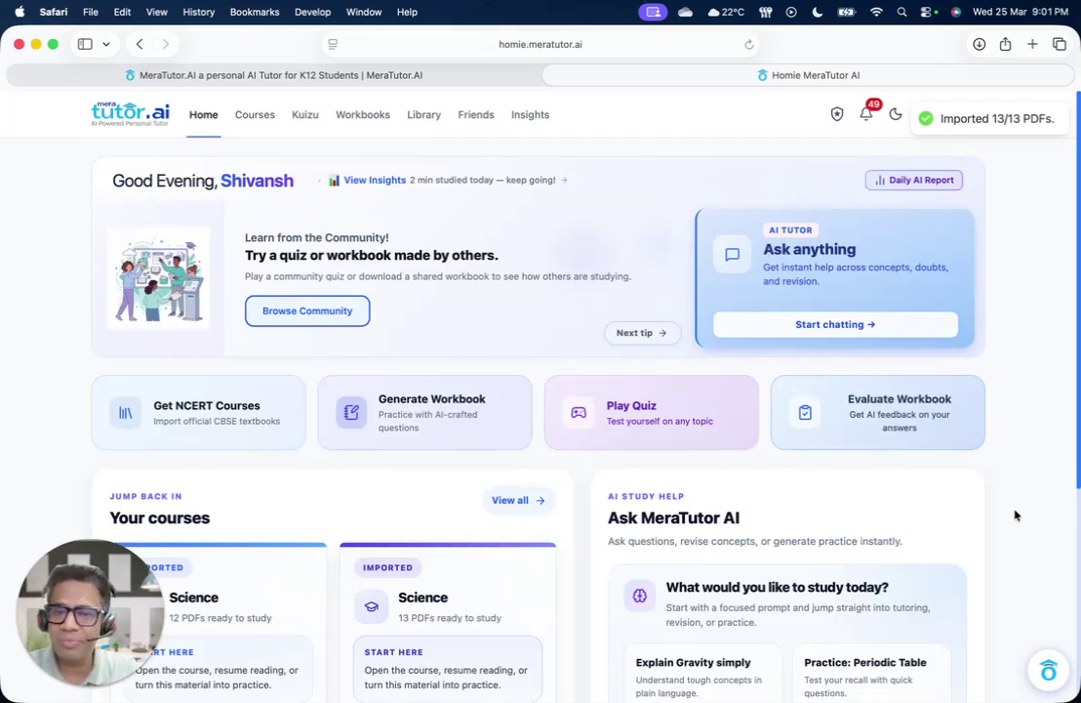
click(419, 408)
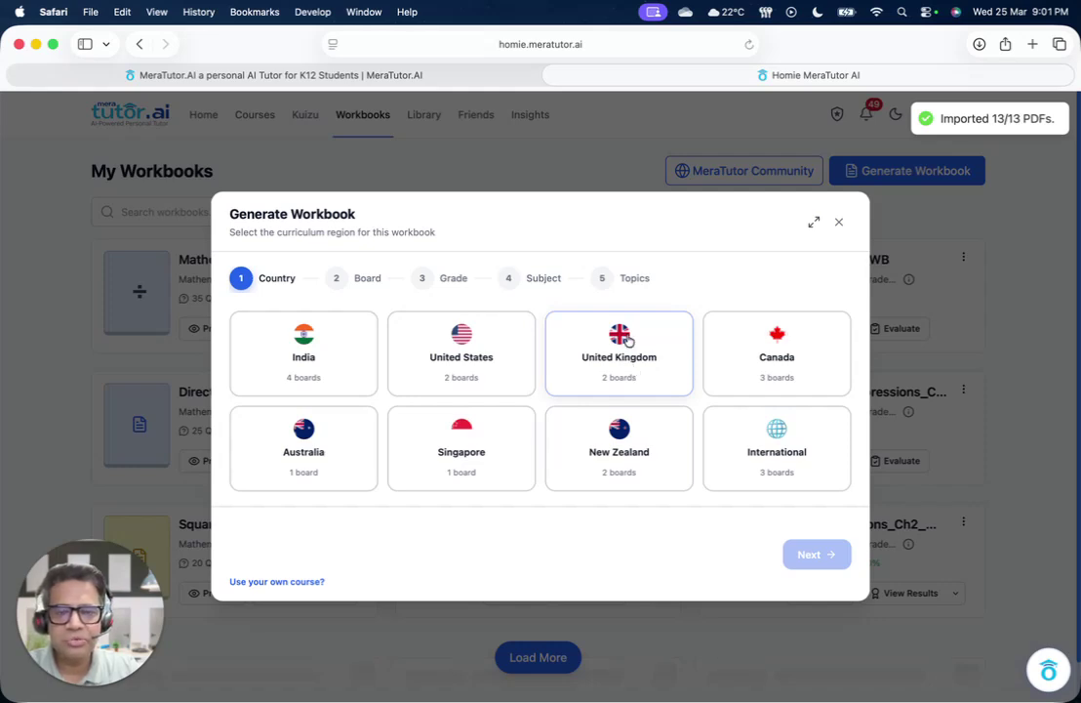
Choose United States, Common Core, Grade 6 and Mathematics for the workbook curriculum
click(462, 345)
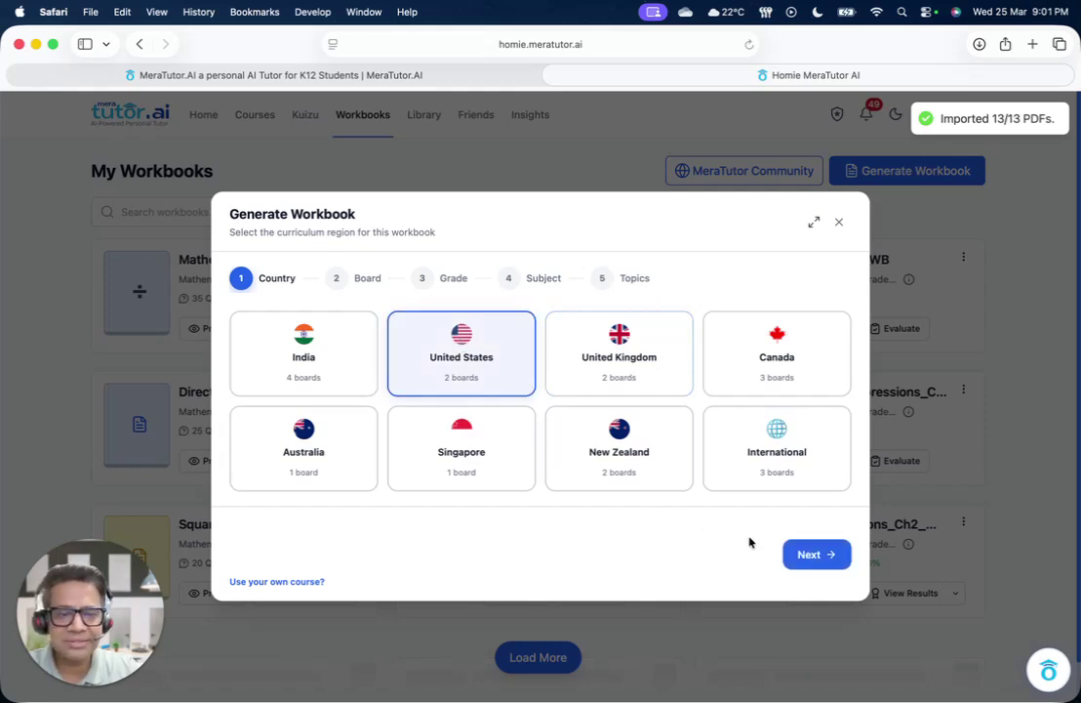
click(818, 564)
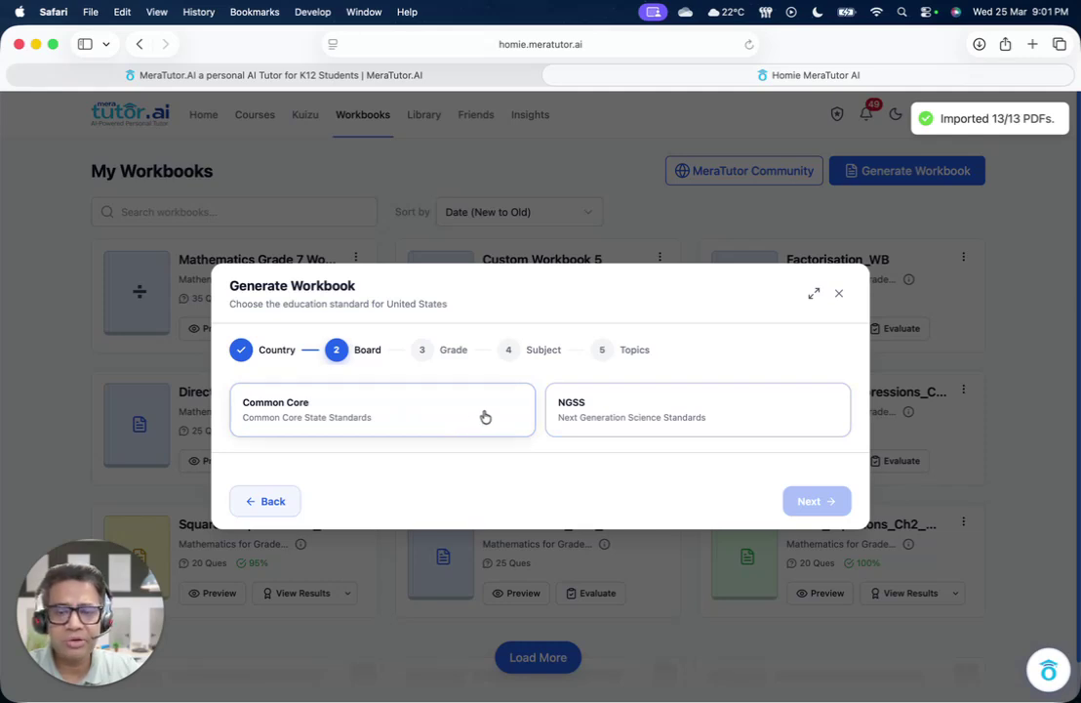
click(454, 418)
click(832, 504)
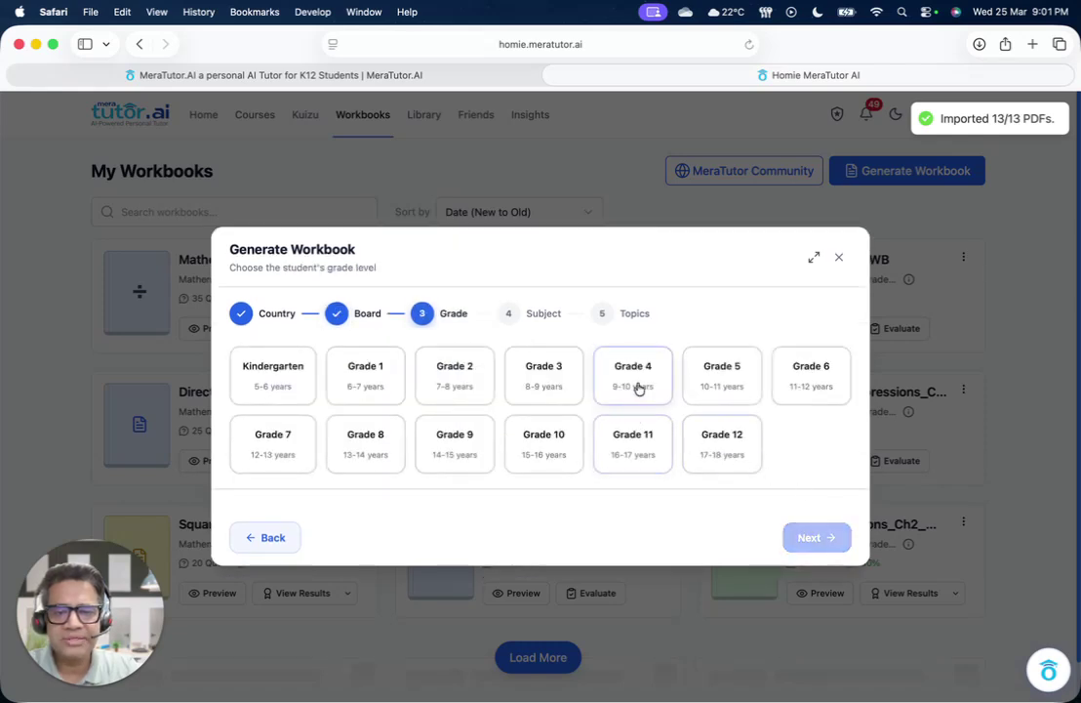
click(812, 393)
click(832, 538)
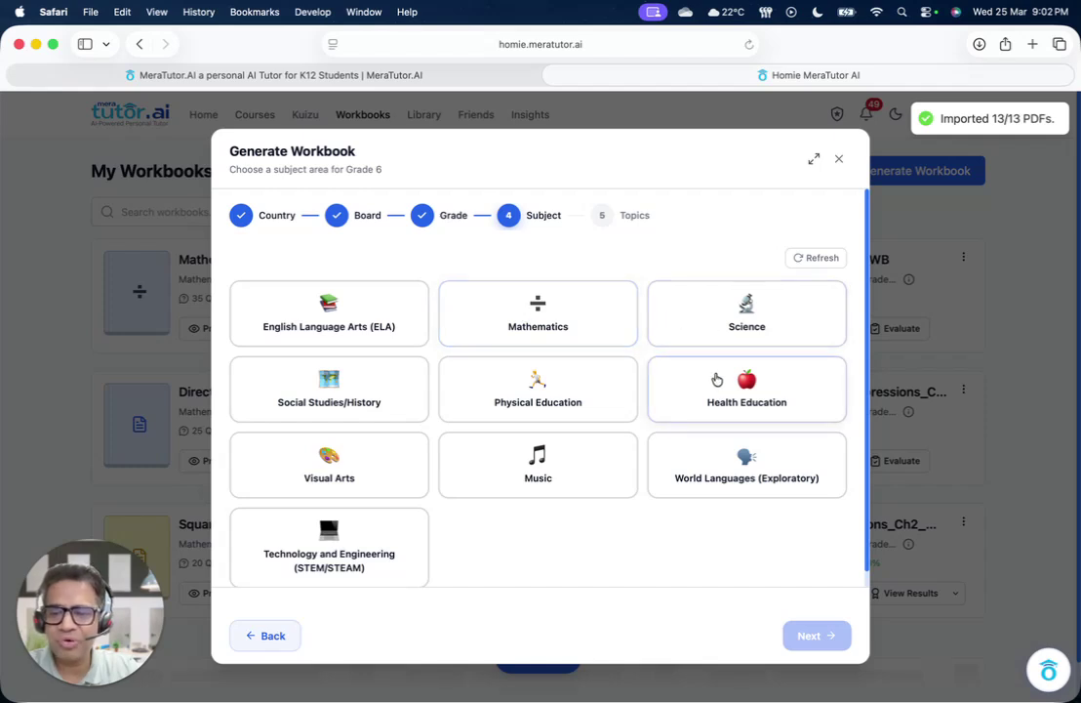
click(529, 338)
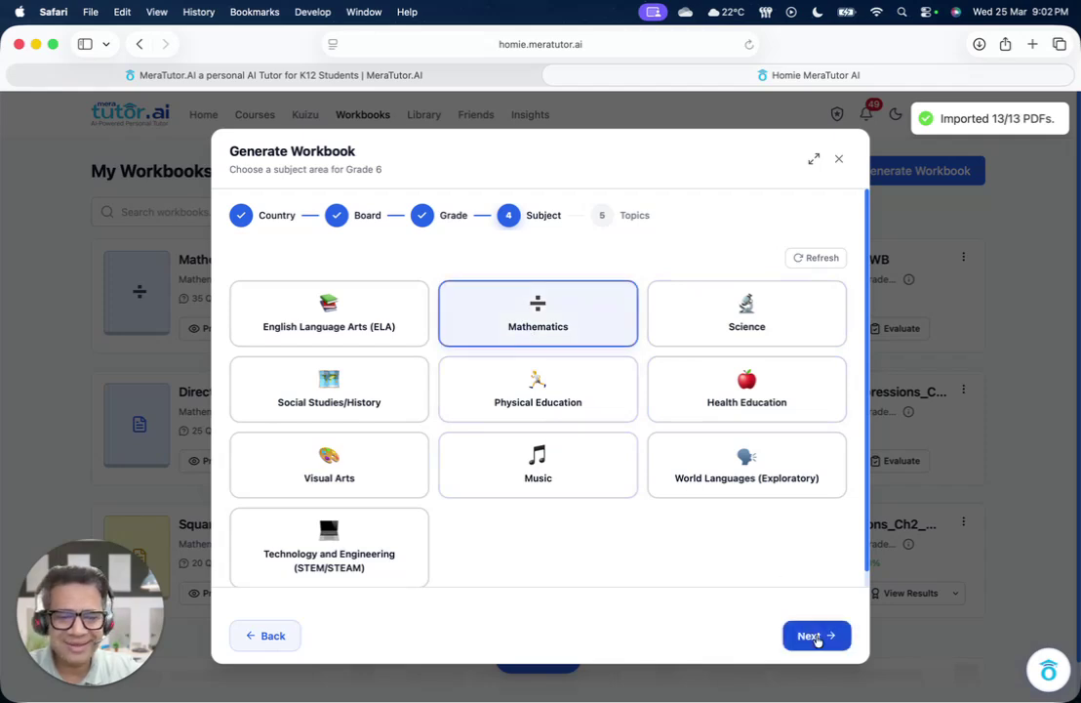
click(816, 636)
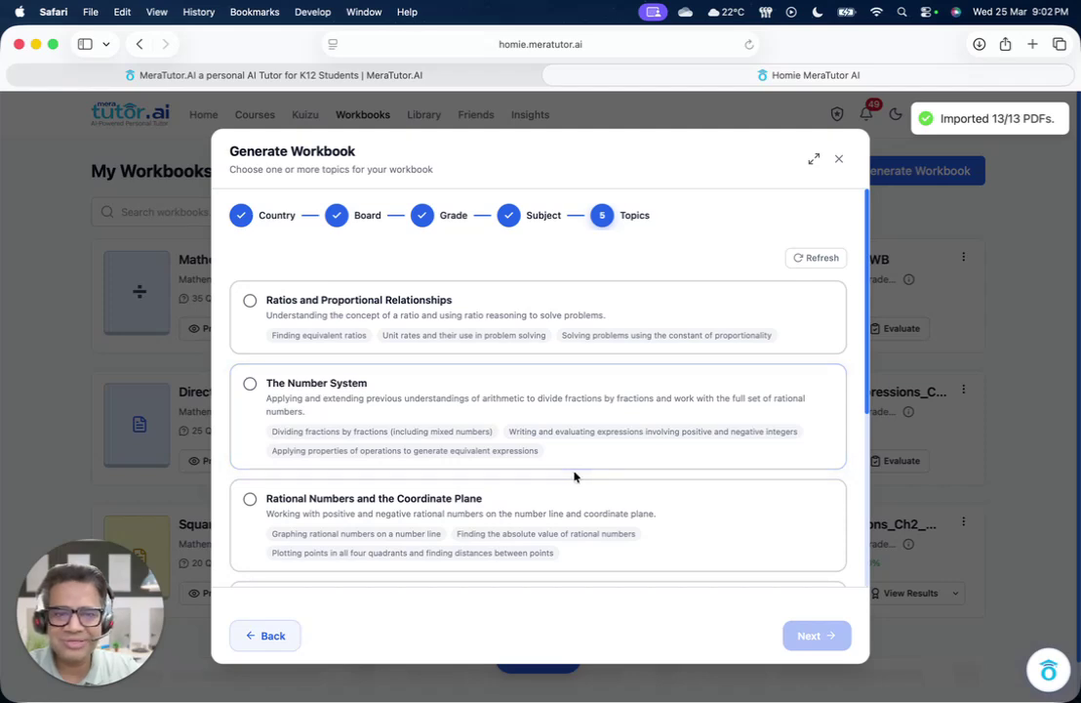
Select The Number System as the topic and continue to the customization options
scroll(574, 477, down, 3)
scroll(574, 476, down, 4)
scroll(575, 477, down, 3)
scroll(576, 477, down, 5)
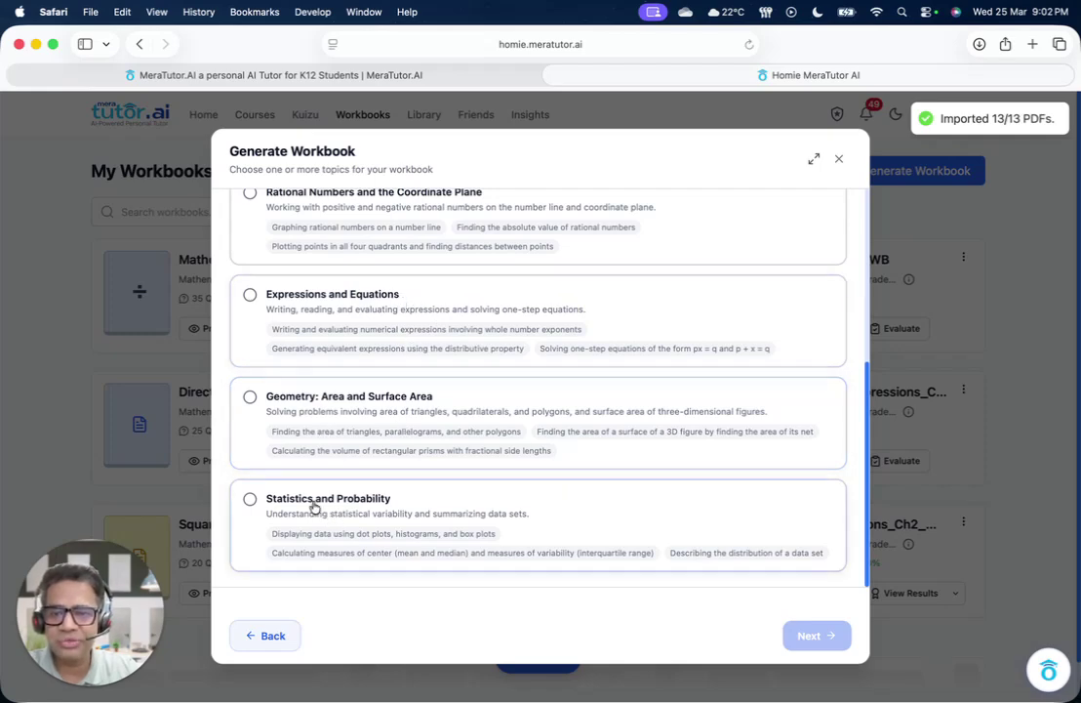
scroll(314, 507, up, 5)
click(299, 375)
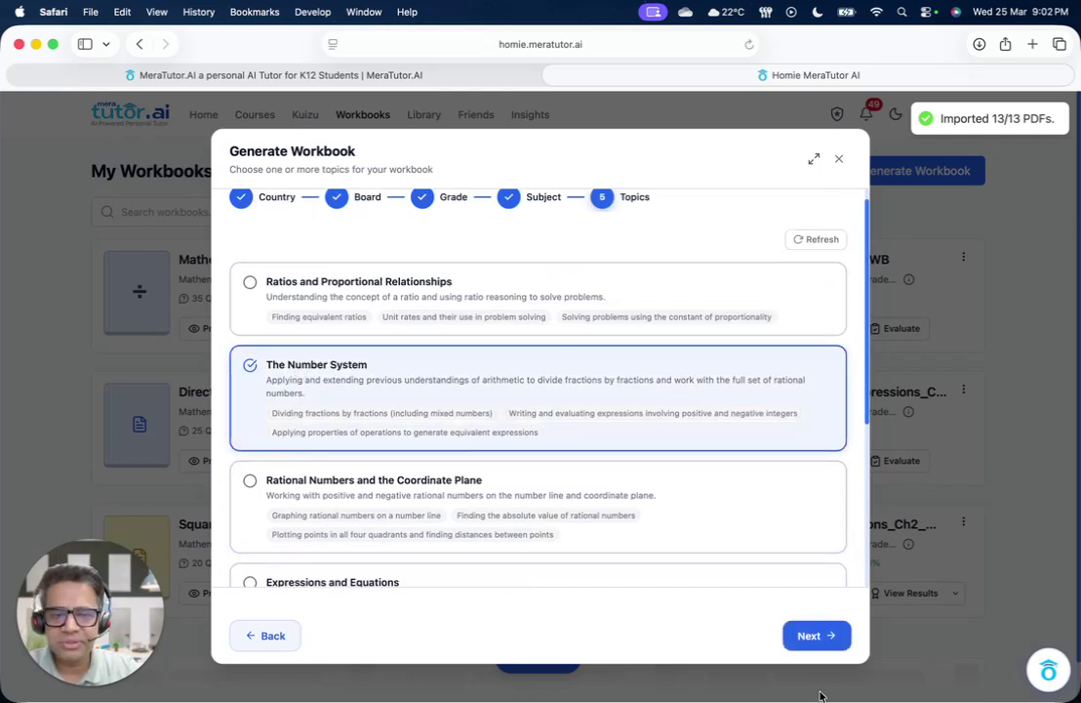
click(828, 639)
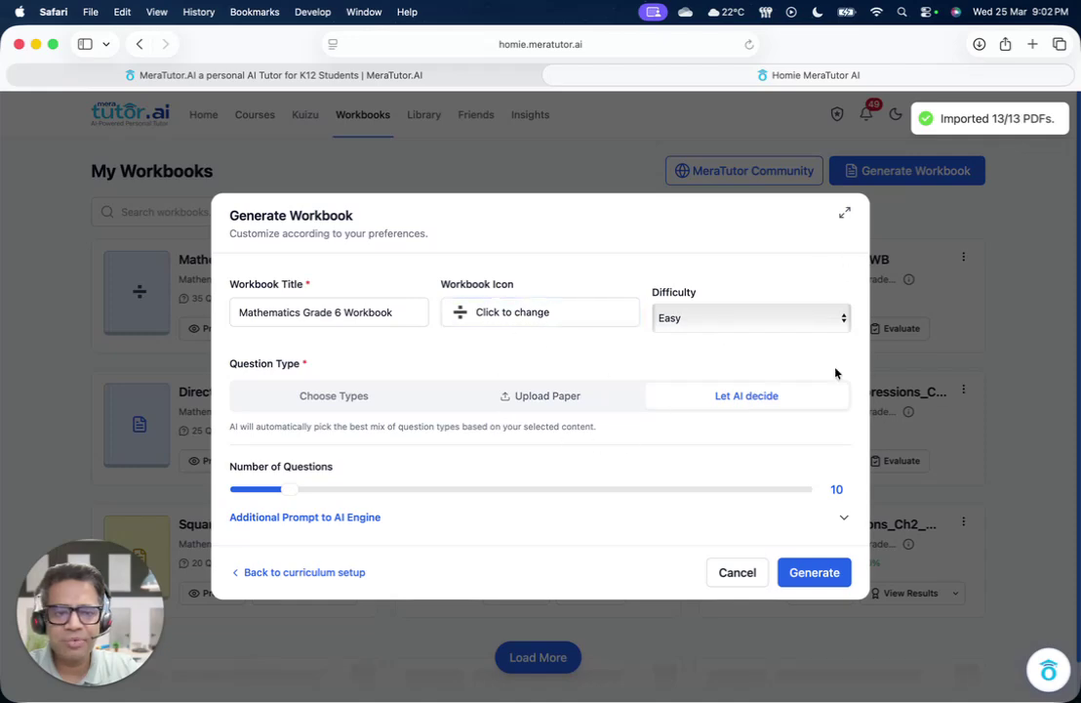
Cancel the Generate Workbook dialog to go back to the Home dashboard
click(731, 582)
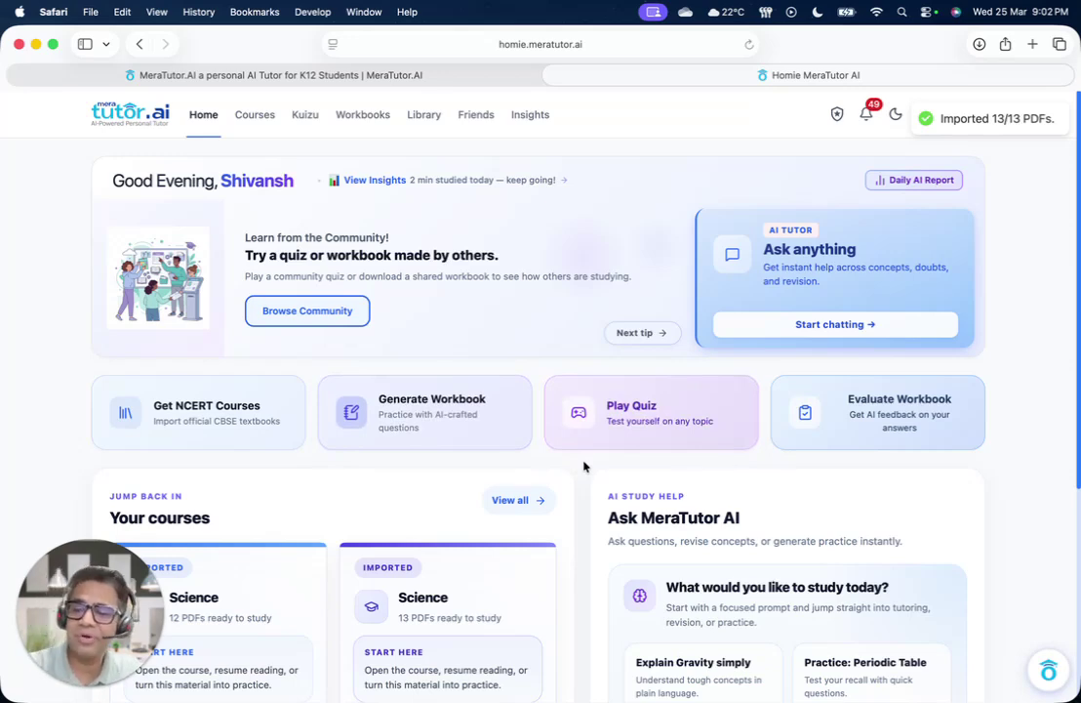
click(630, 427)
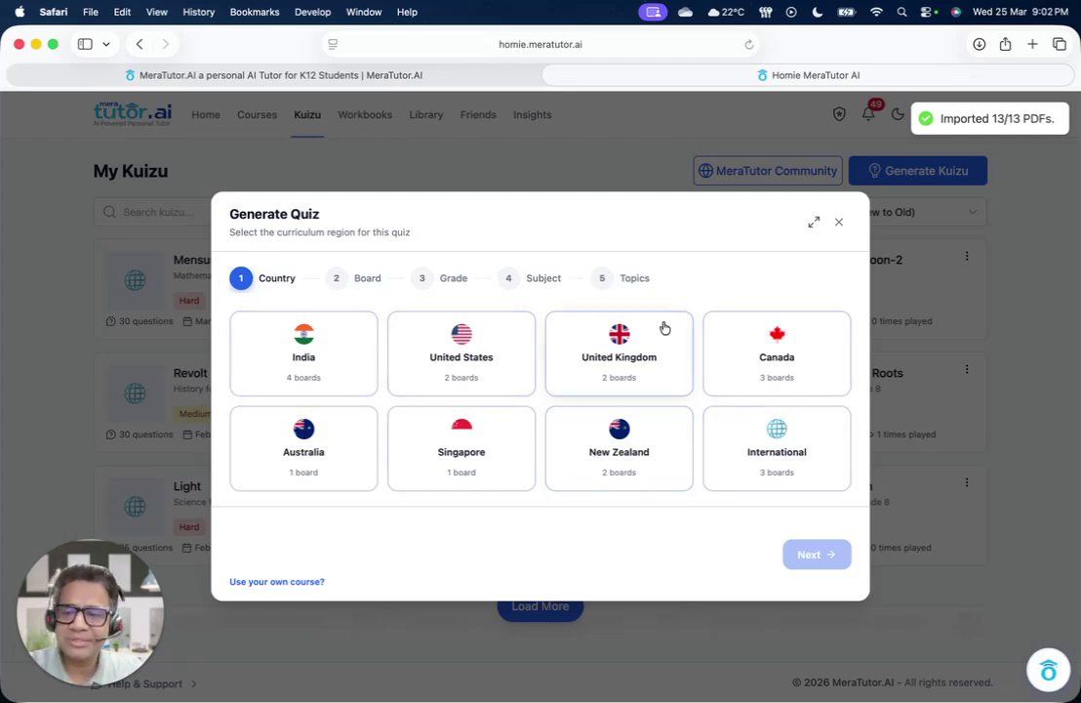
click(837, 223)
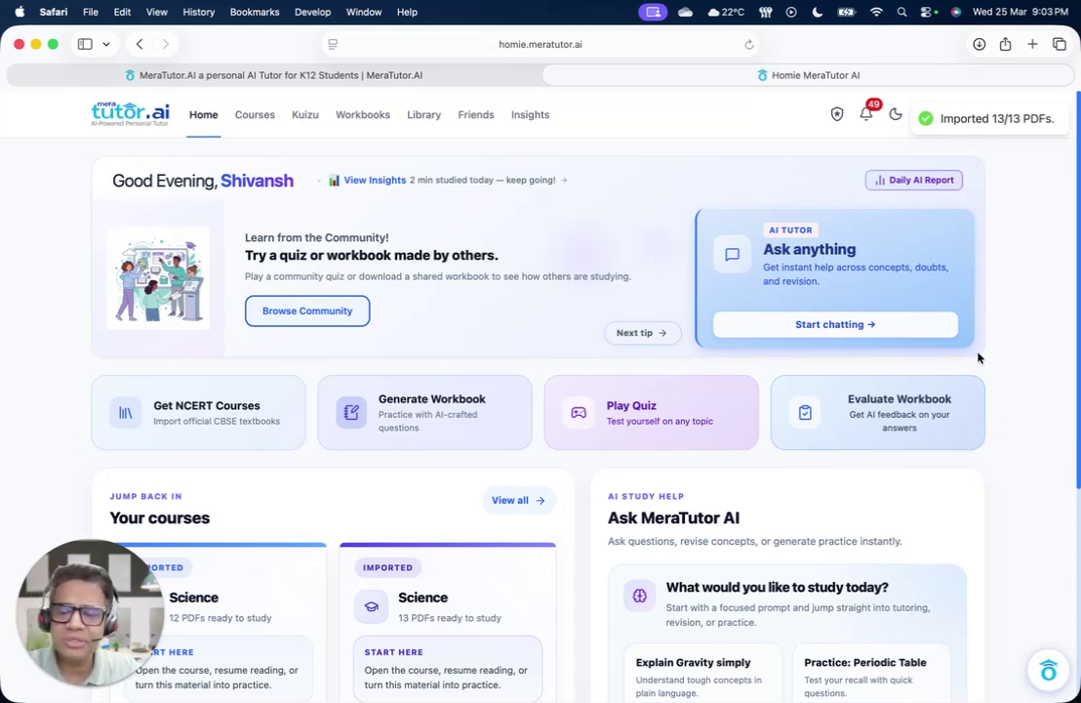
Ask the AI tutor to explain Photosynthesis via the suggestion, then return to Home
click(864, 325)
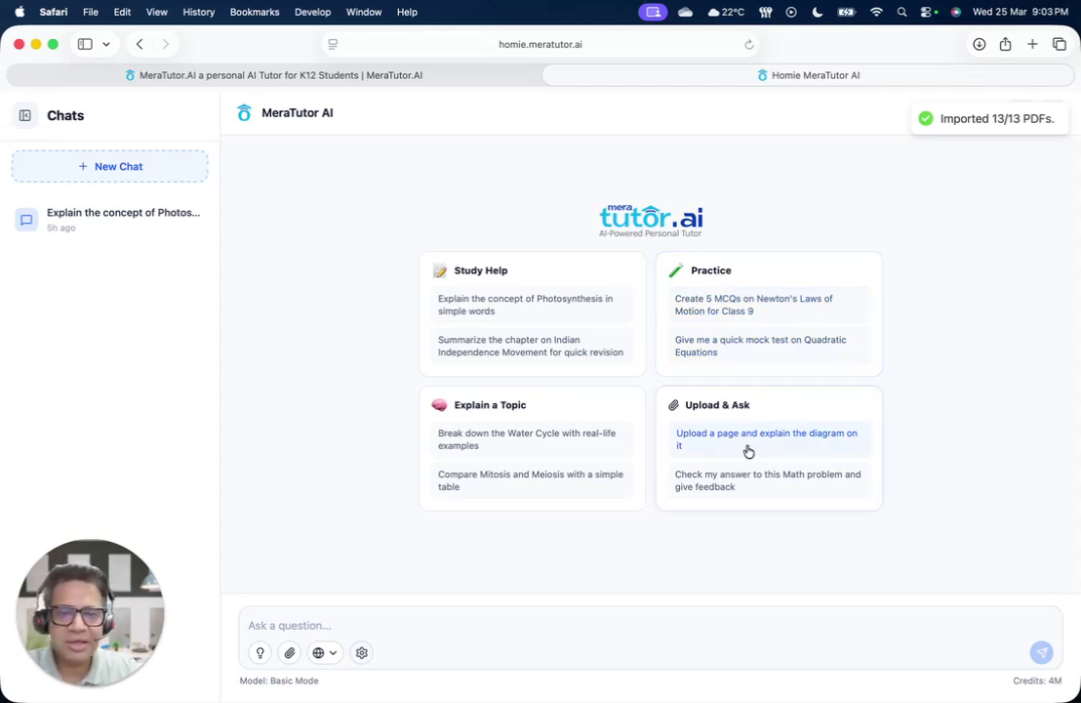
click(498, 313)
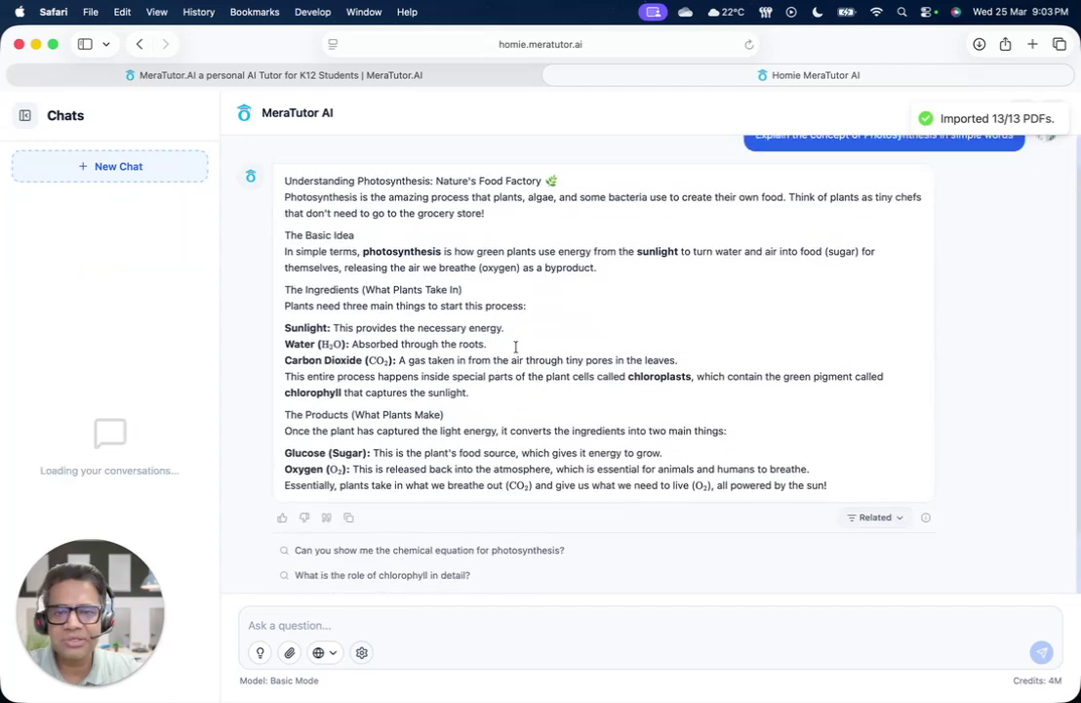
scroll(515, 348, up, 1)
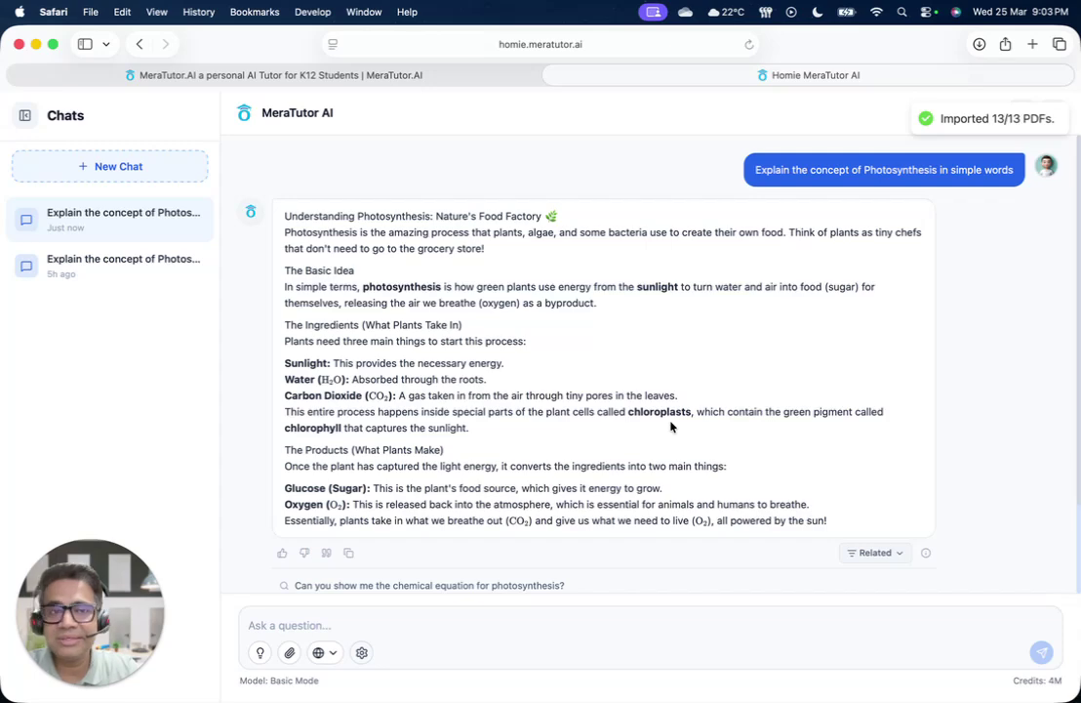
click(1052, 112)
scroll(293, 436, down, 5)
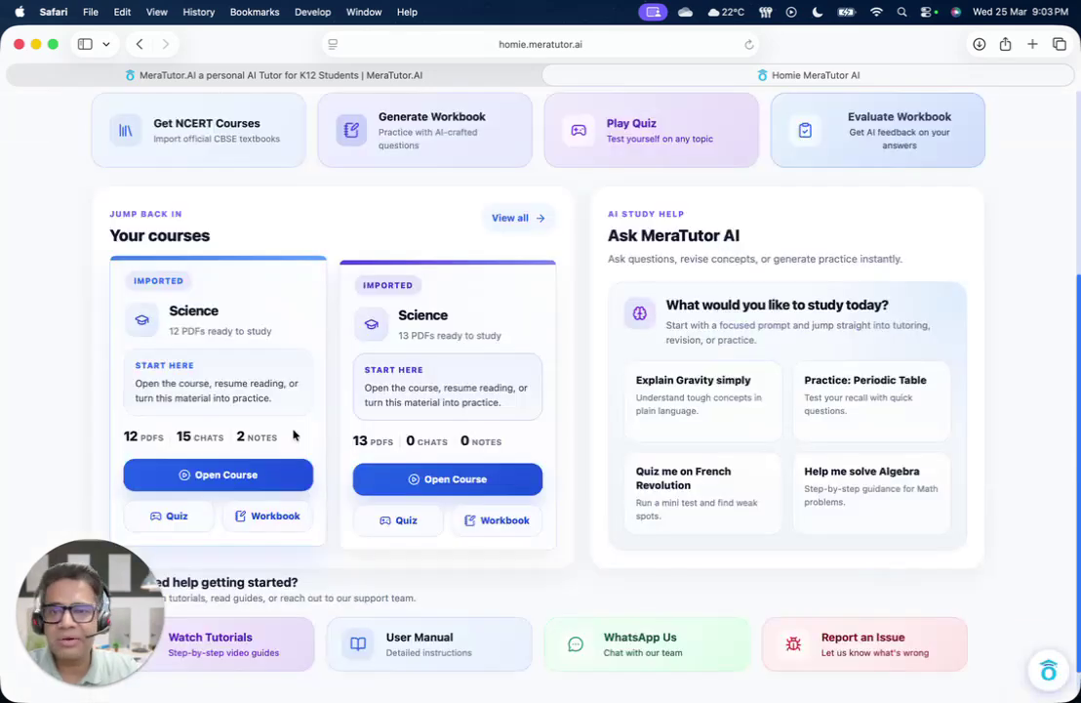
scroll(294, 436, down, 2)
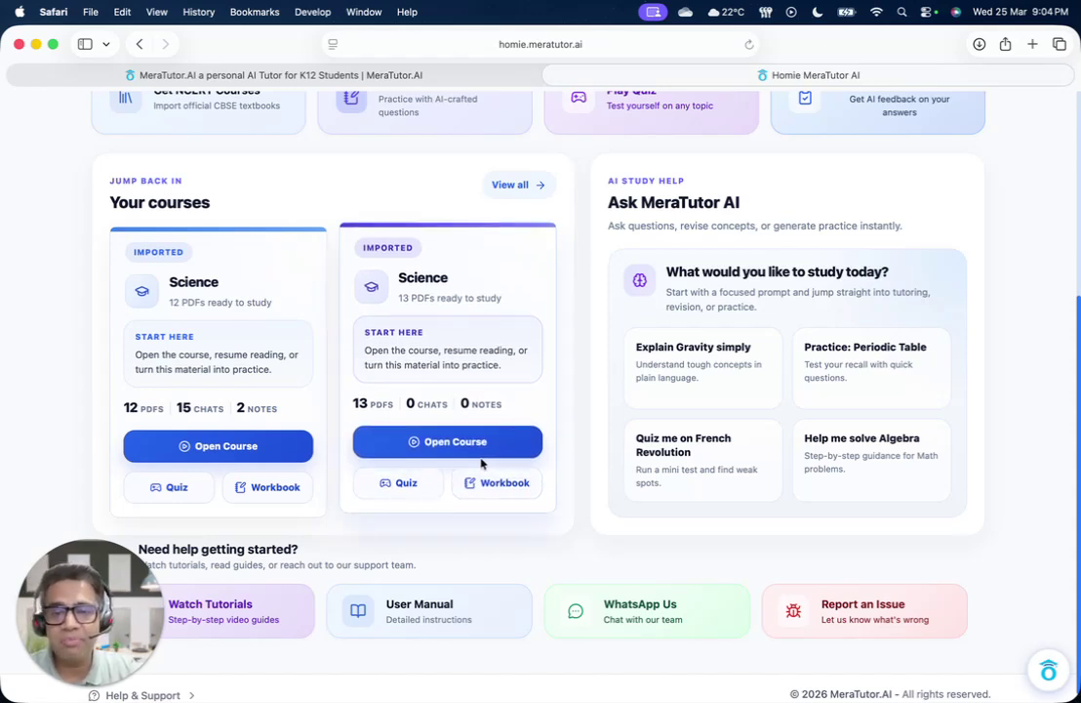
click(231, 450)
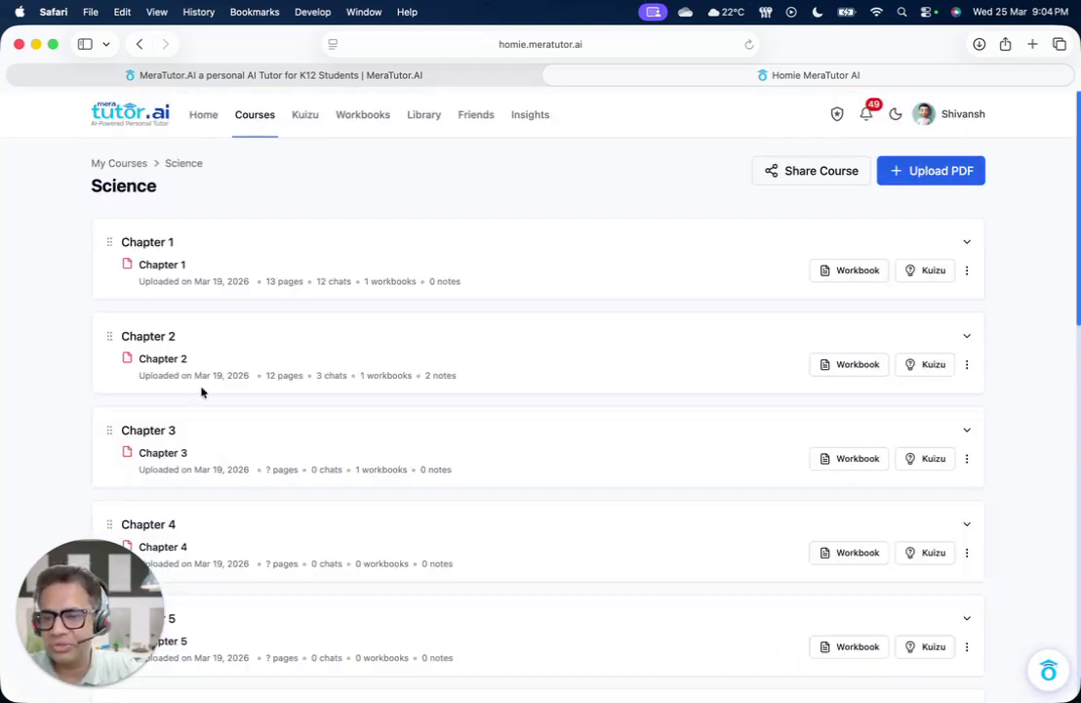
click(203, 124)
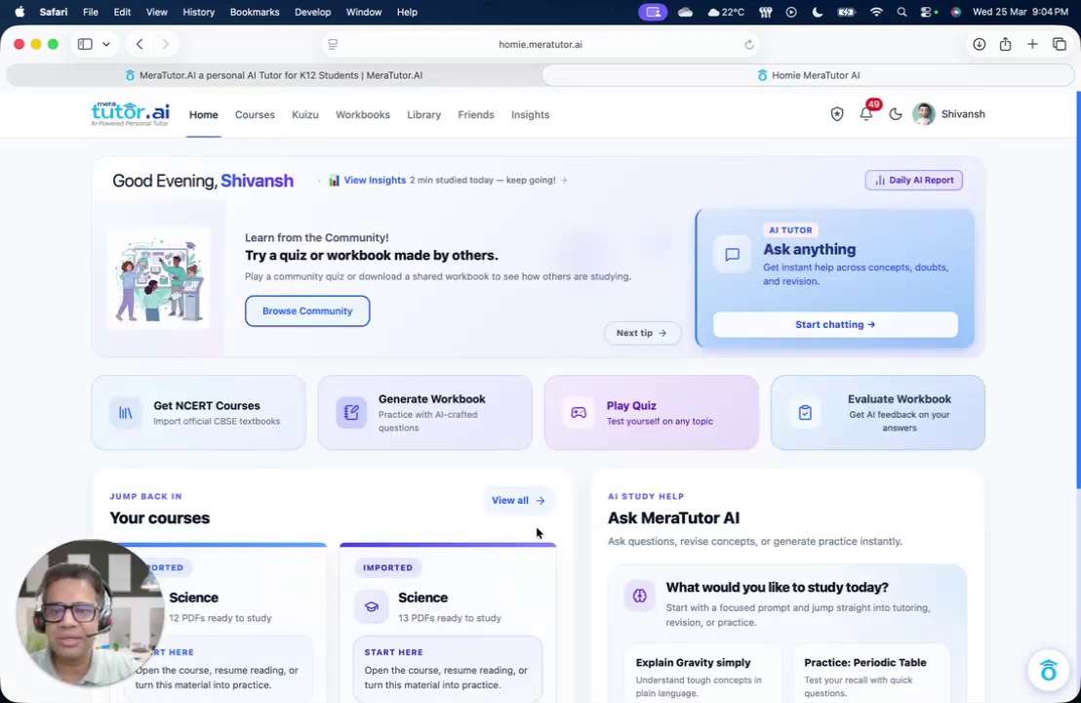
scroll(582, 555, down, 2)
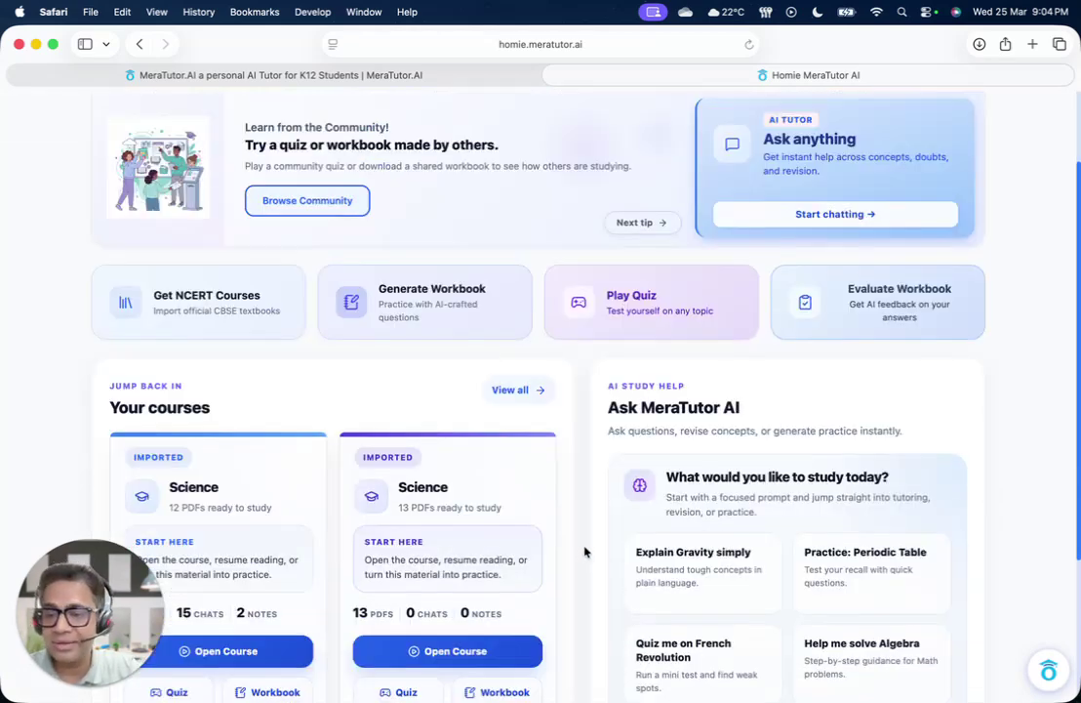
scroll(585, 553, down, 3)
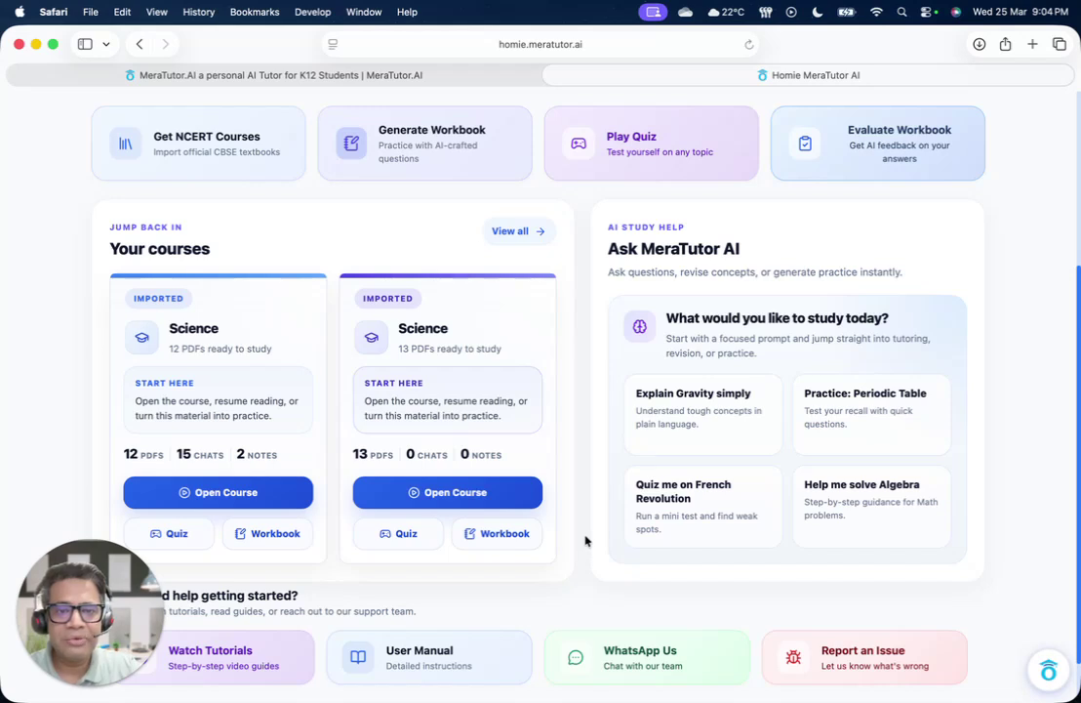
scroll(585, 542, down, 1)
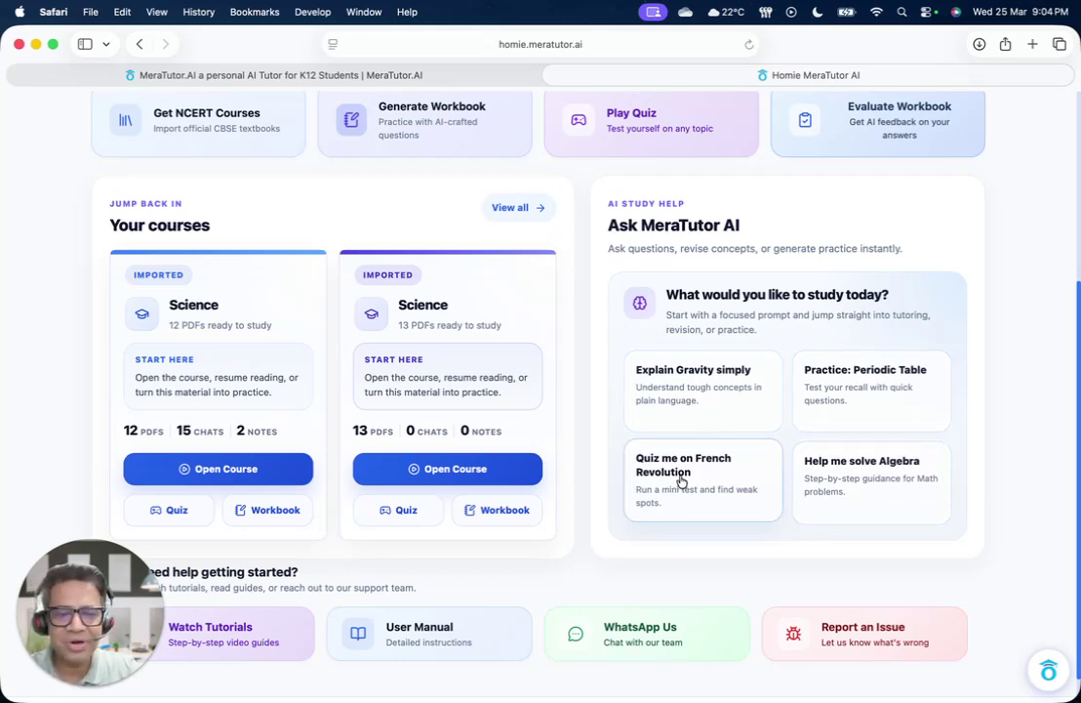
scroll(681, 481, down, 1)
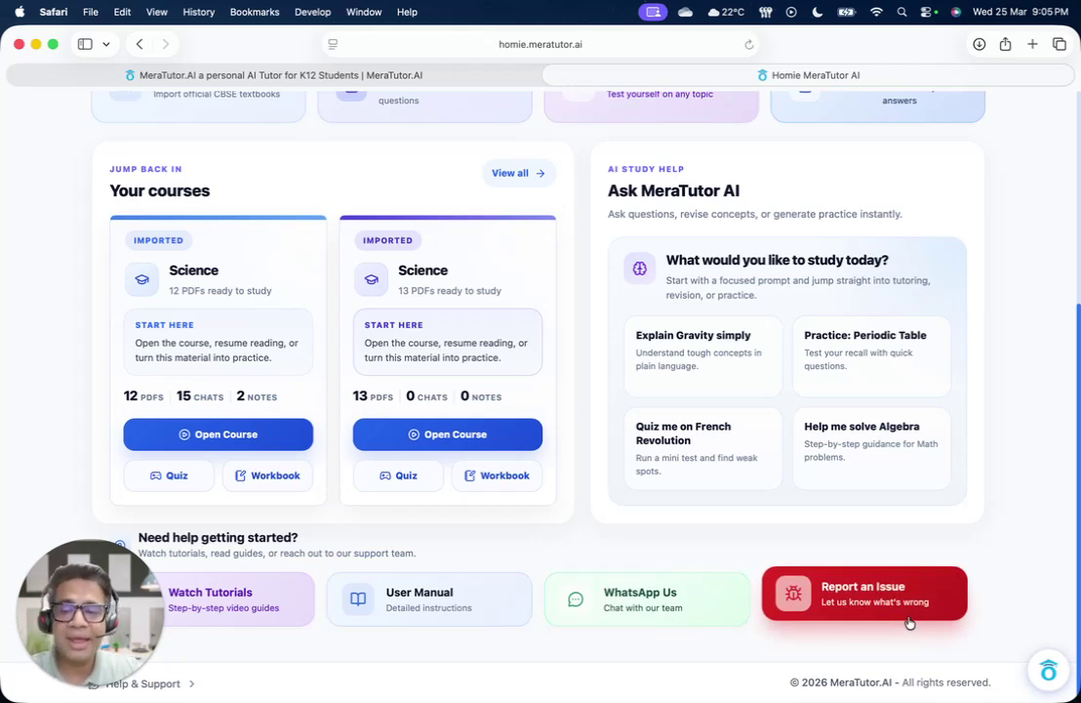
scroll(858, 505, up, 5)
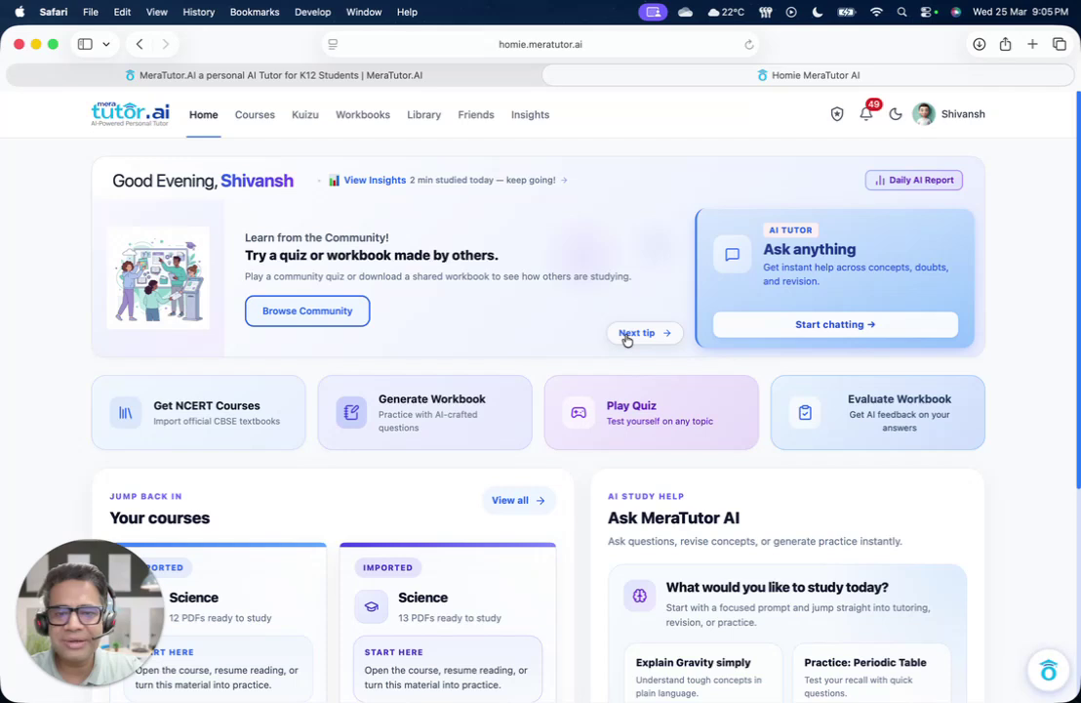
Advance the Home banner tips until the Learn in Your Language tip is showing
click(636, 333)
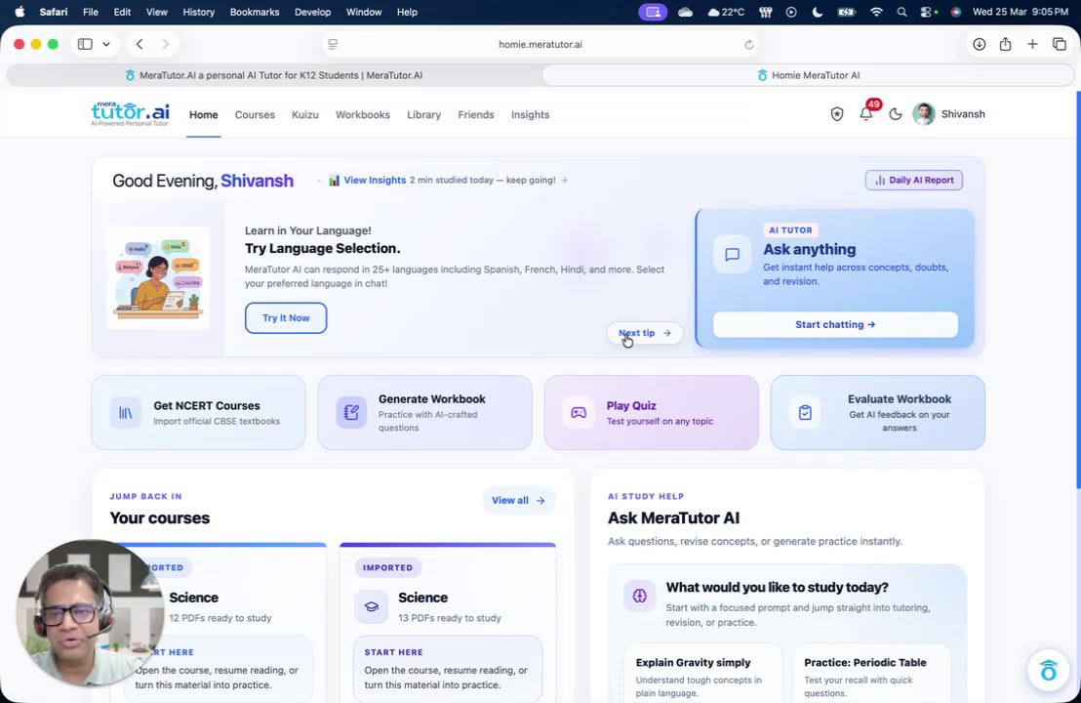
click(627, 336)
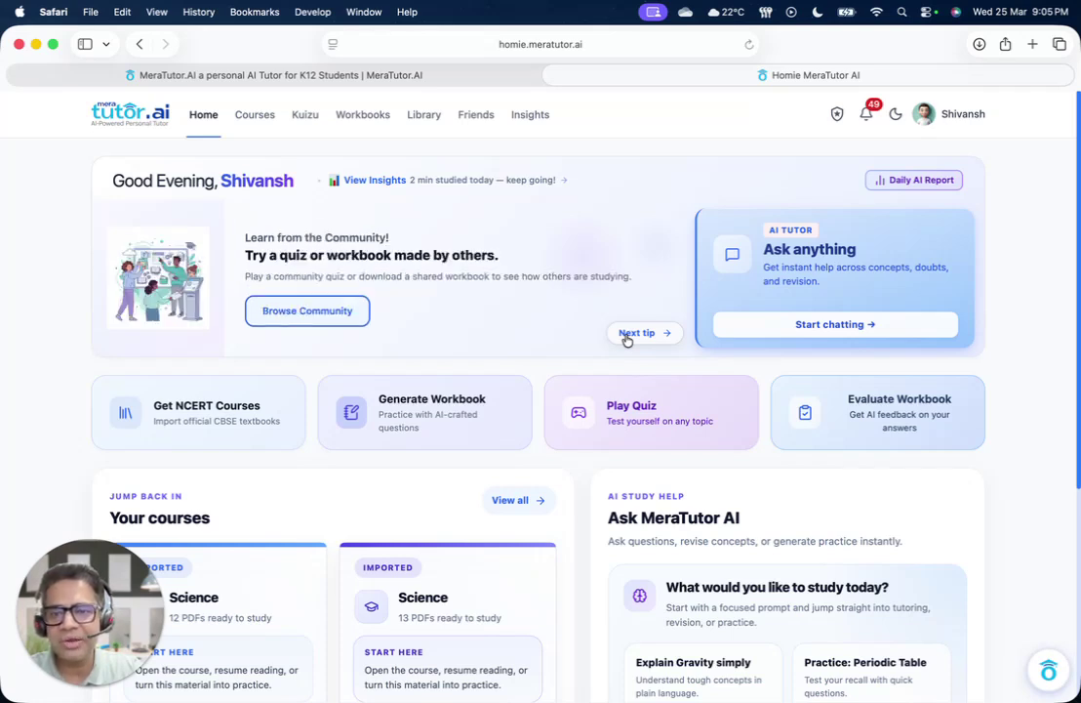
click(626, 336)
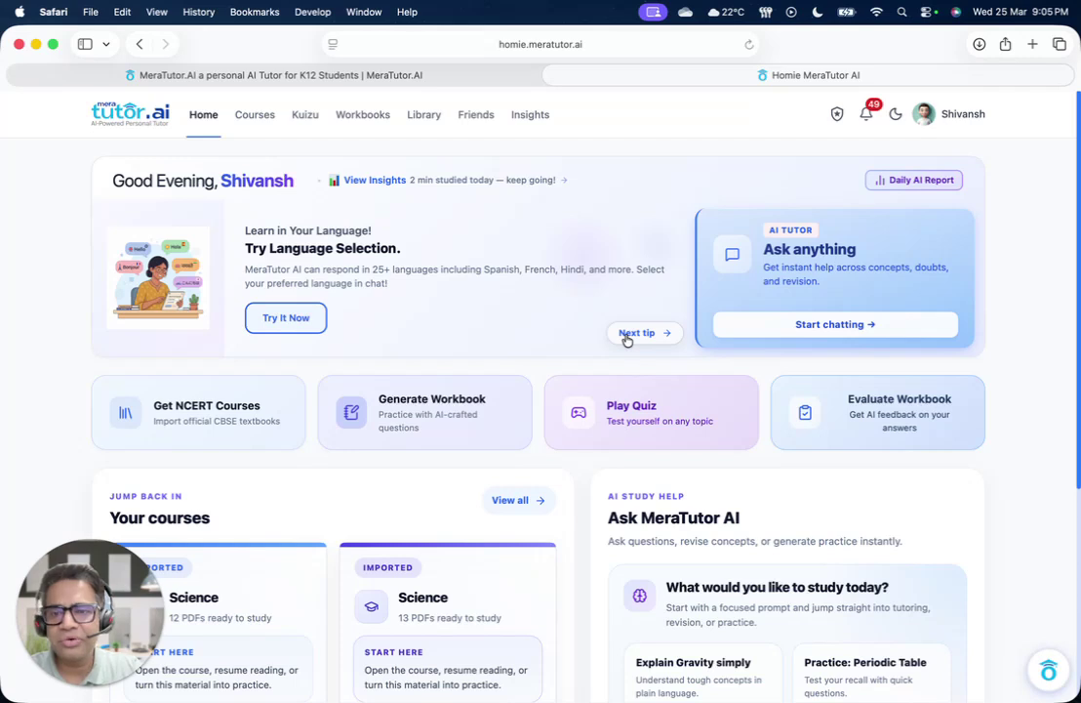
click(627, 336)
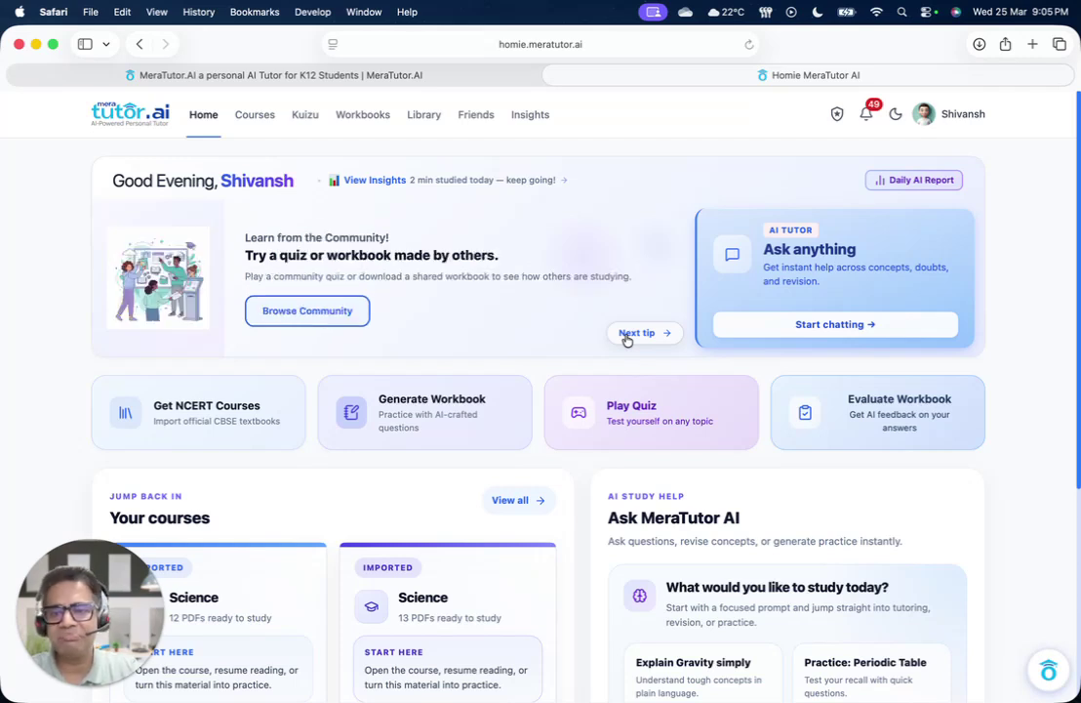
click(627, 336)
click(627, 336)
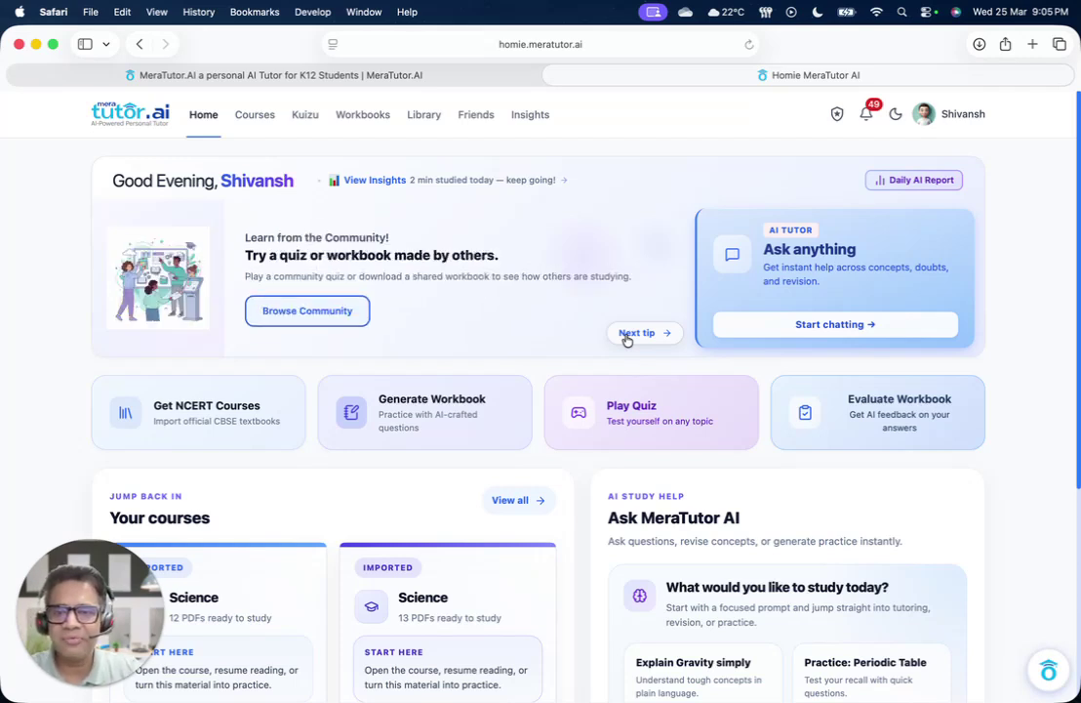
click(626, 335)
click(627, 335)
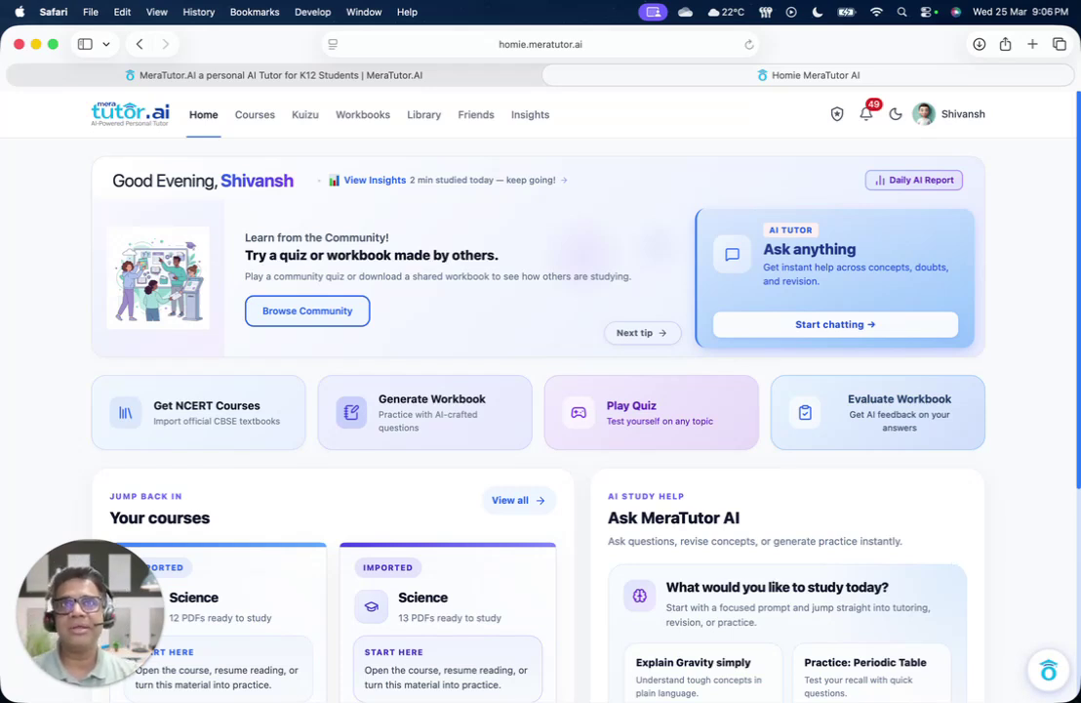
mouse_move(783, 695)
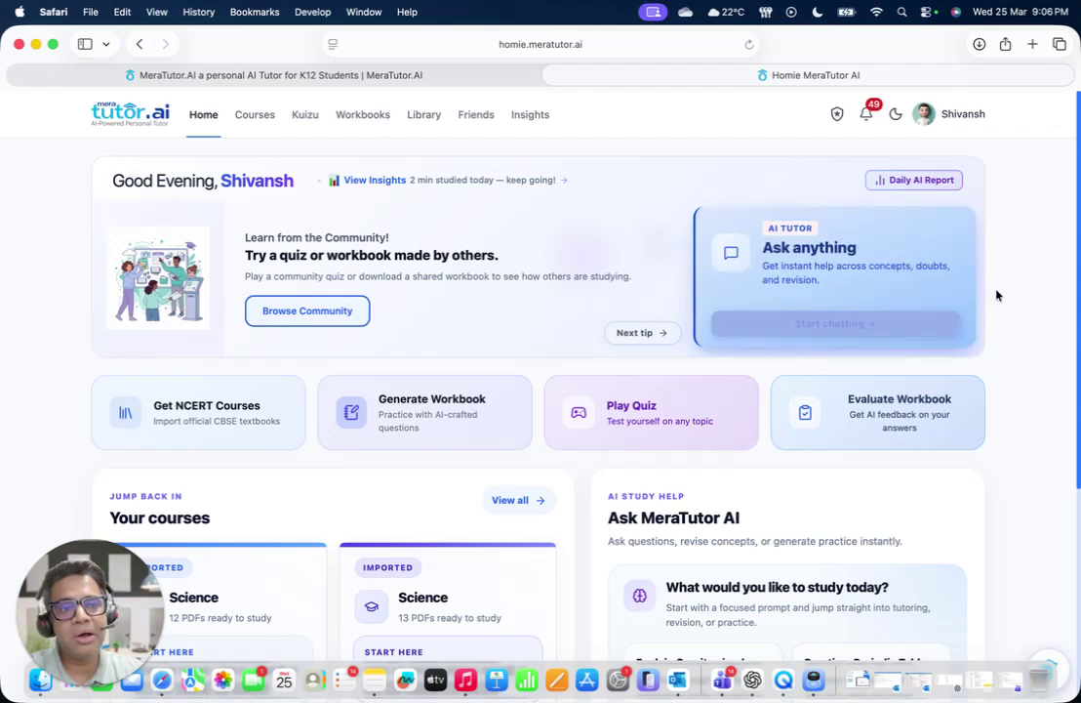
Open My Profile through the Settings option in the profile name menu
click(978, 121)
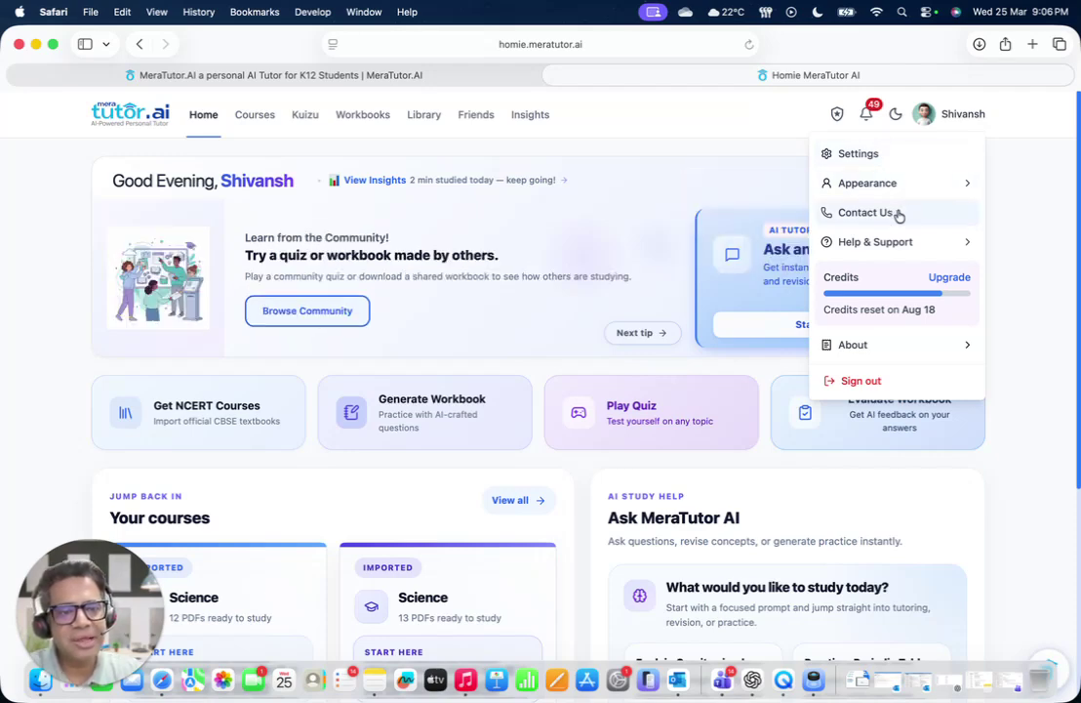
mouse_move(899, 242)
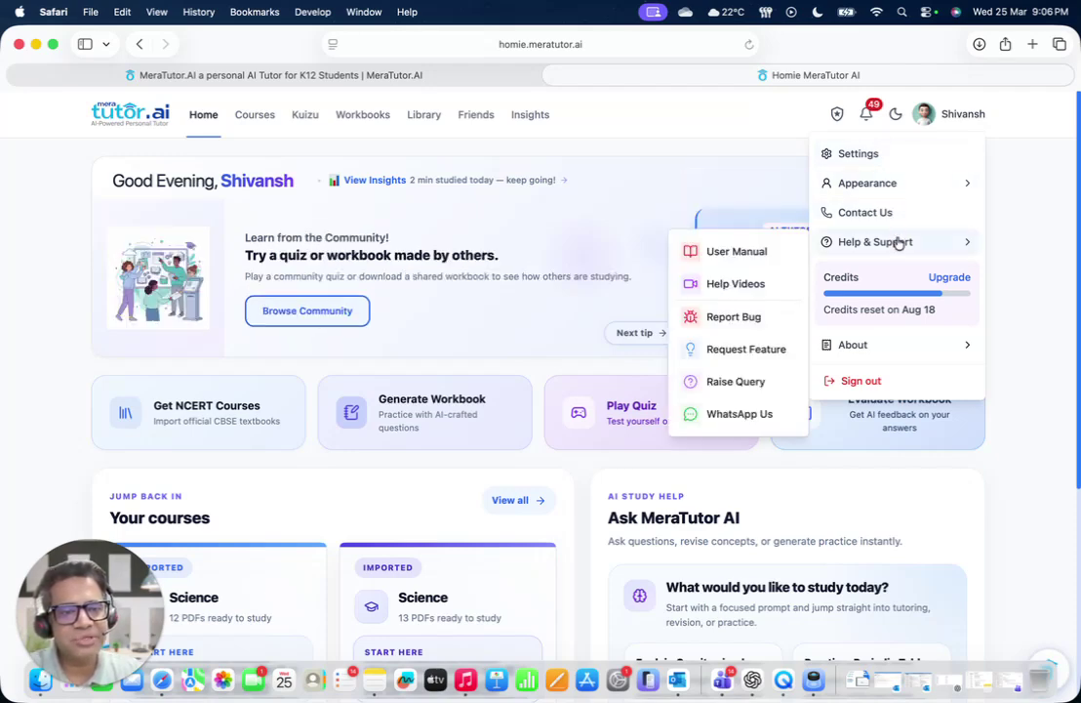
click(882, 157)
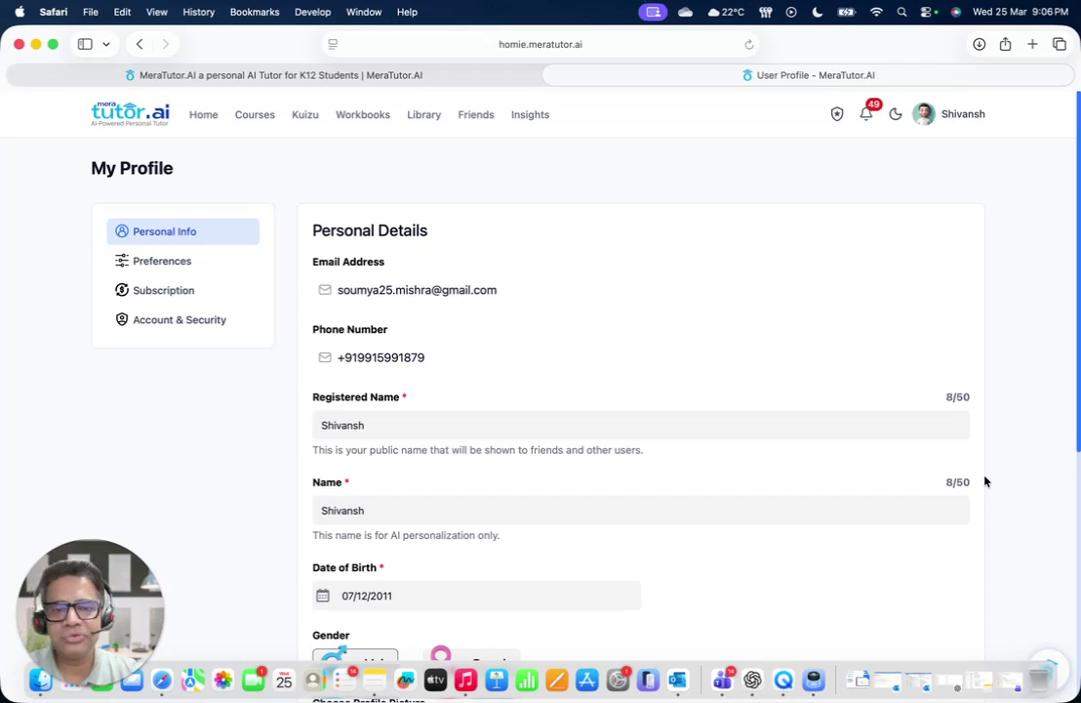
Choose the third avatar as profile picture after previewing the Upload and Name Initials options
scroll(986, 481, down, 3)
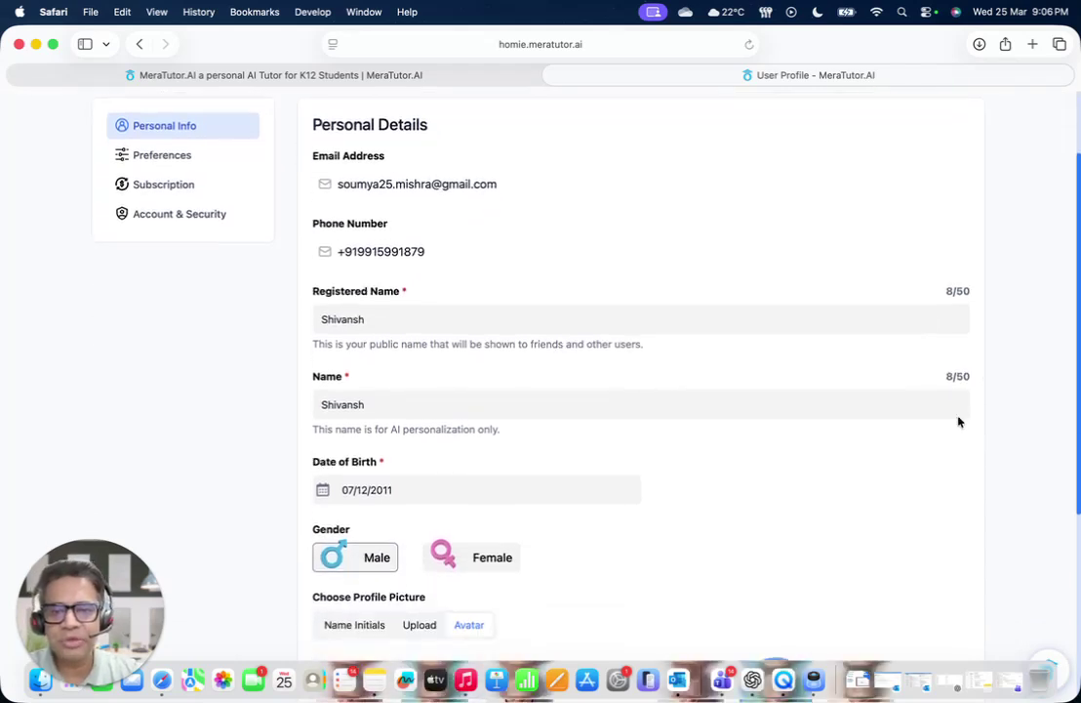
scroll(917, 316, down, 5)
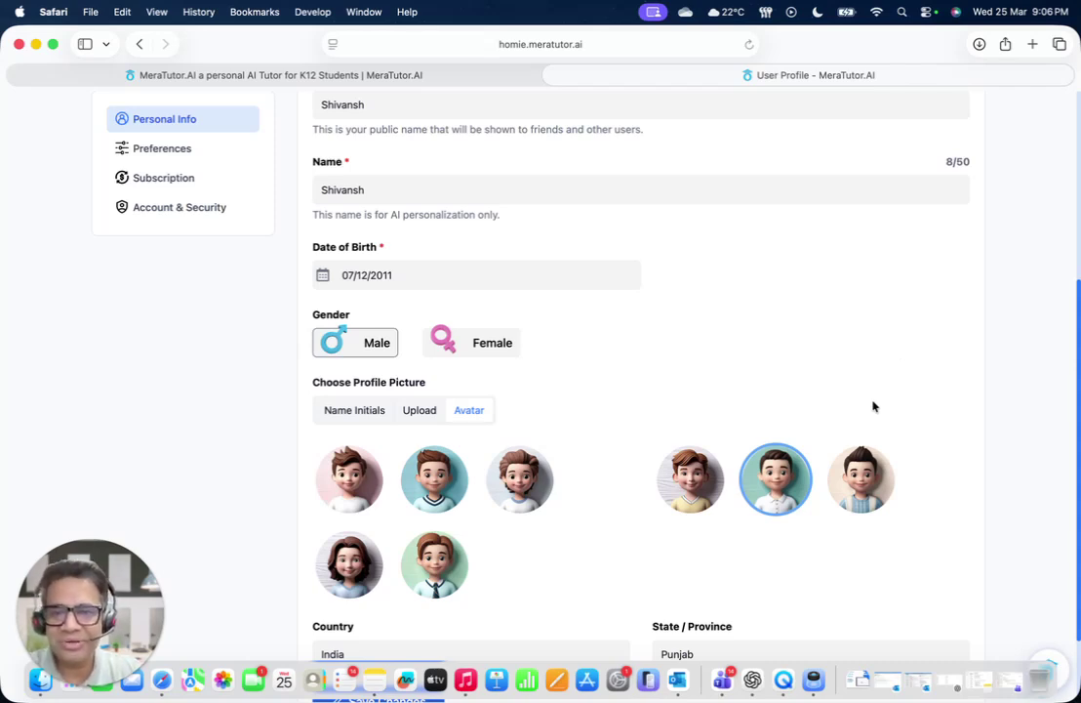
scroll(898, 371, down, 5)
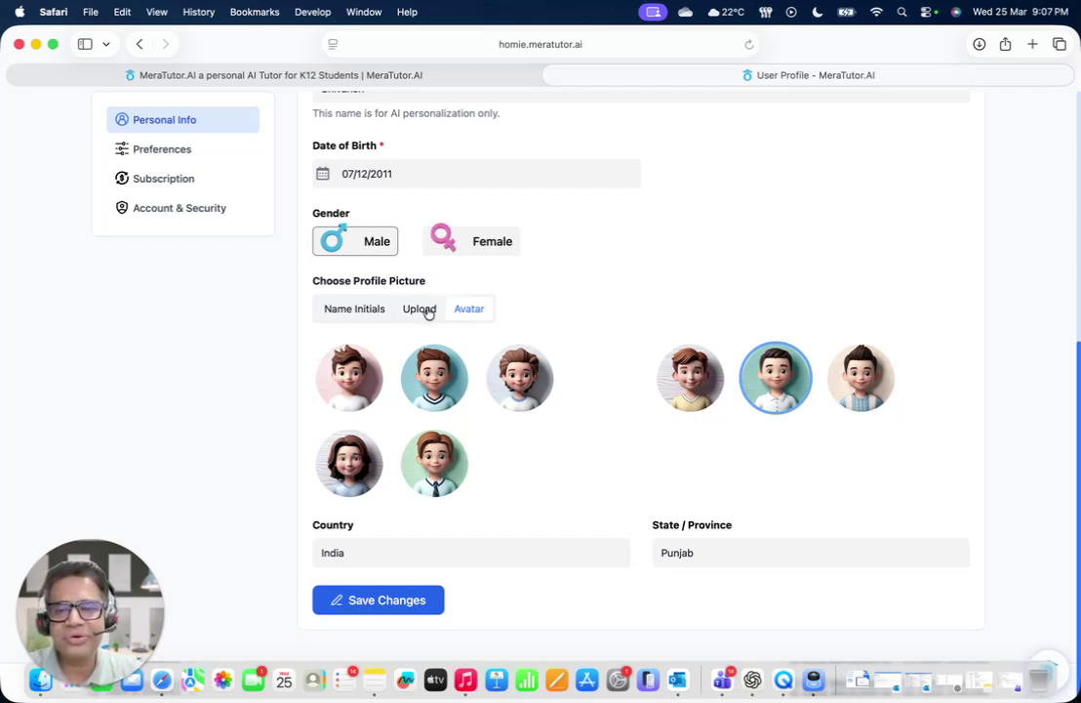
click(520, 377)
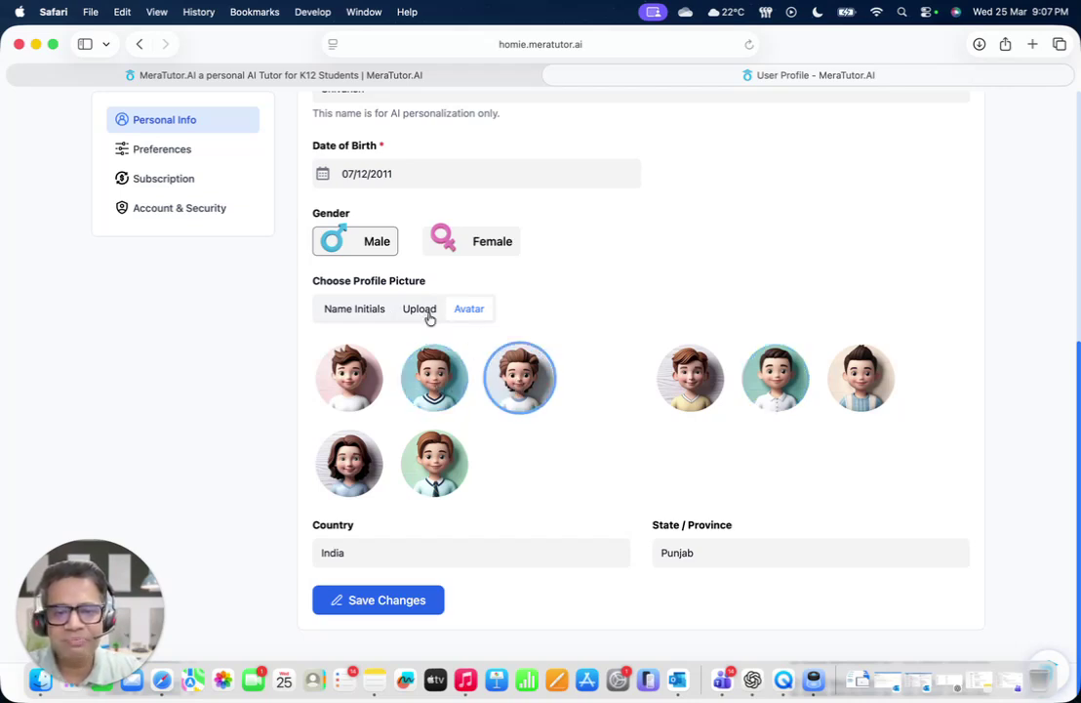
click(428, 310)
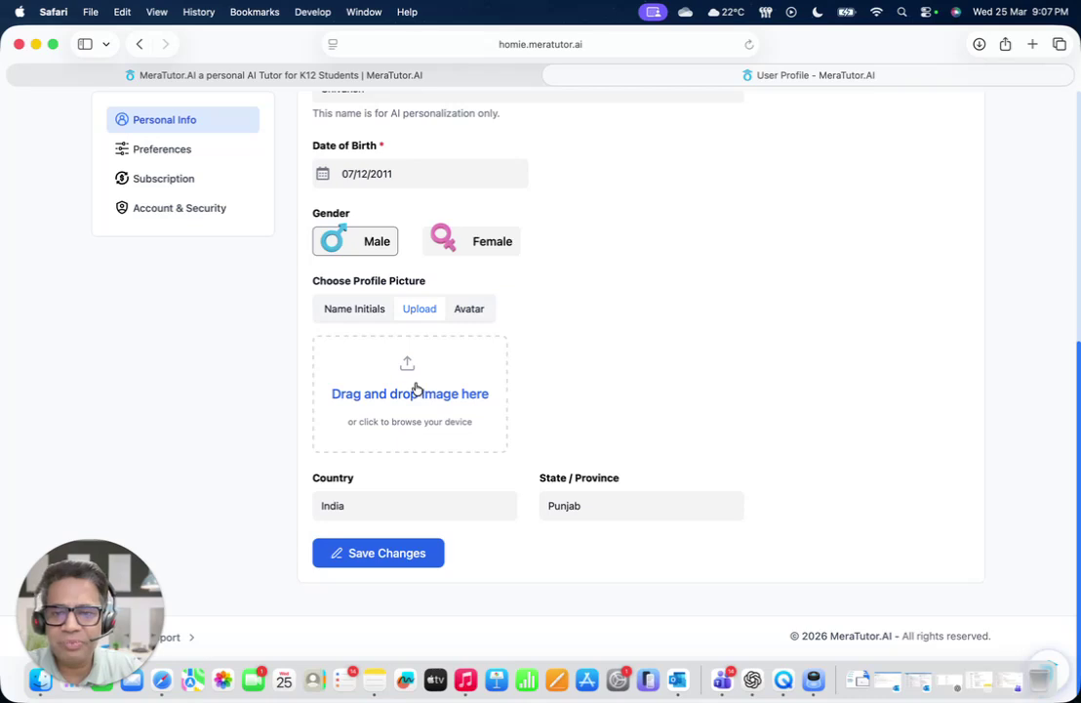
click(349, 315)
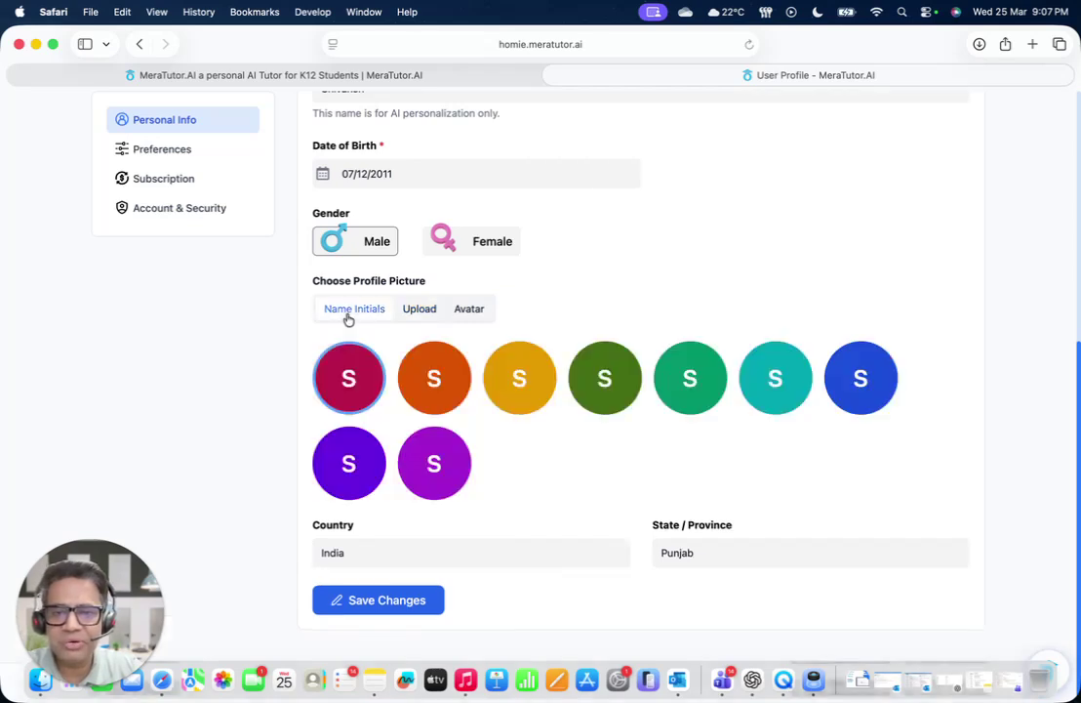
click(454, 308)
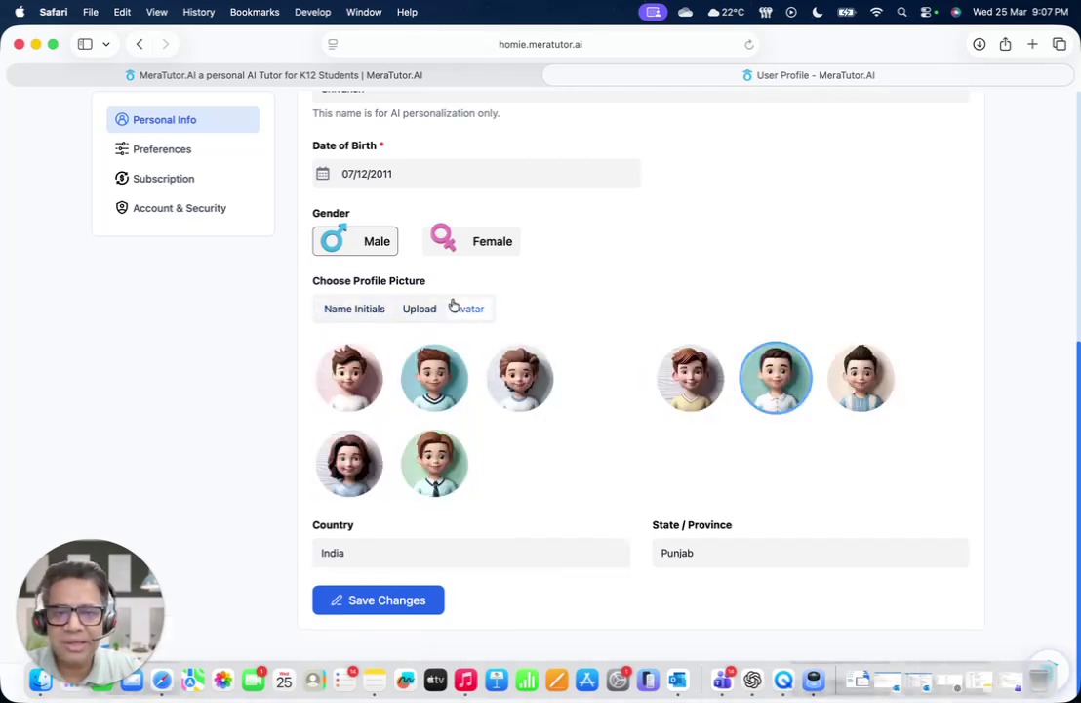
click(369, 310)
click(423, 308)
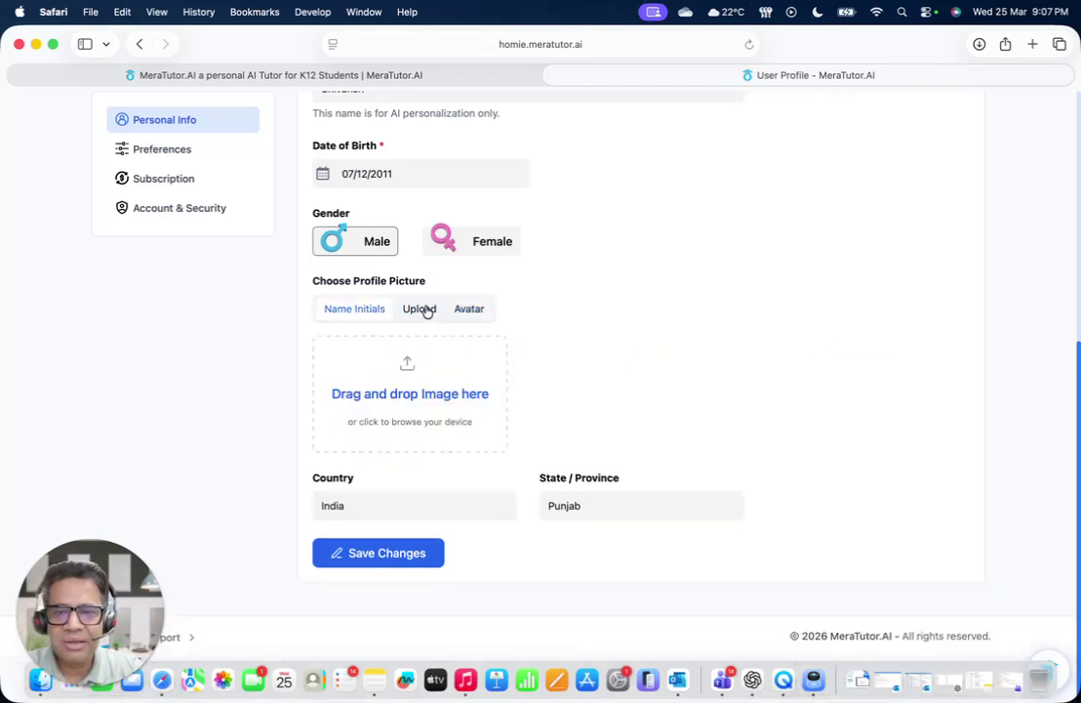
click(476, 311)
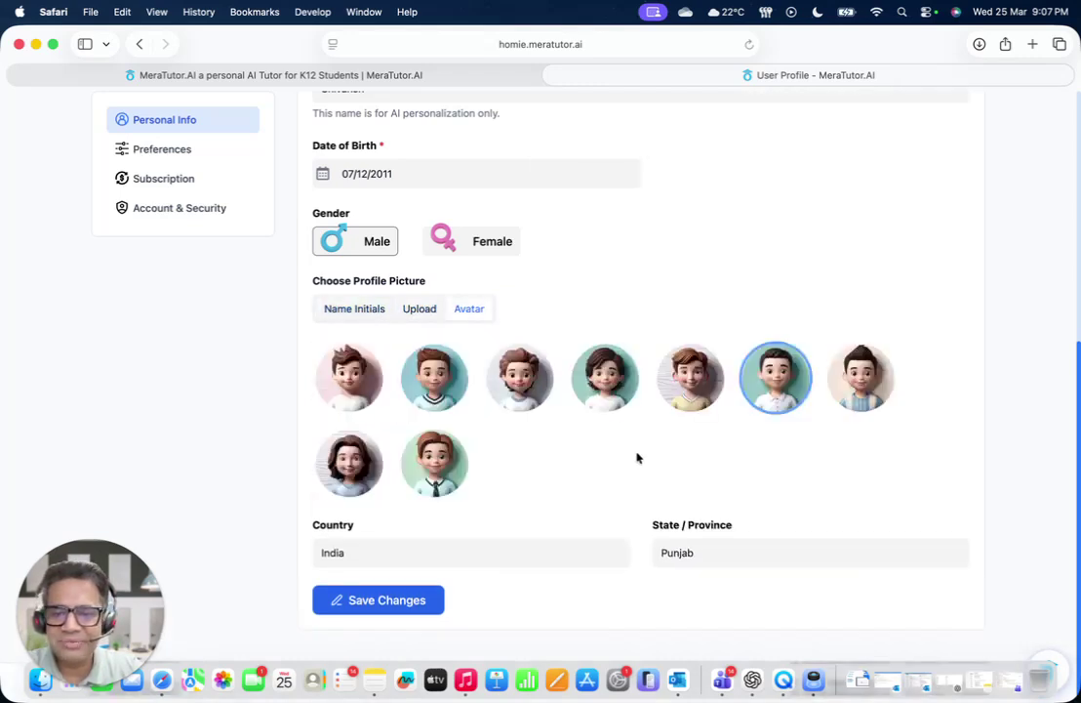
Keep Country as India and save the personal details
click(408, 558)
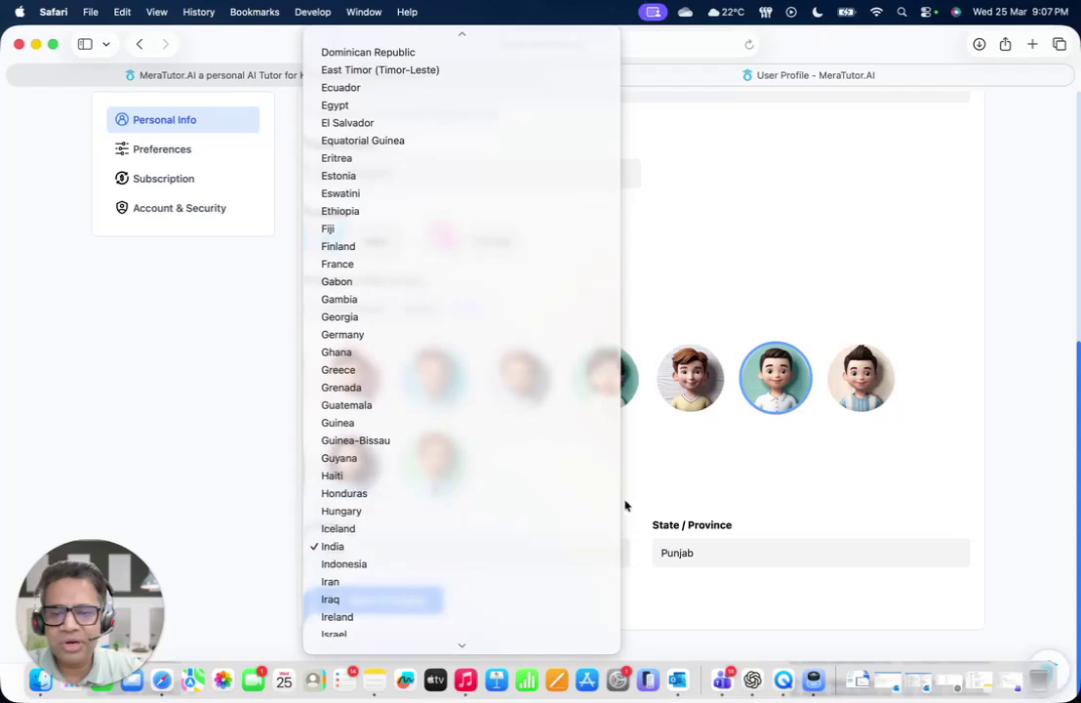
click(652, 488)
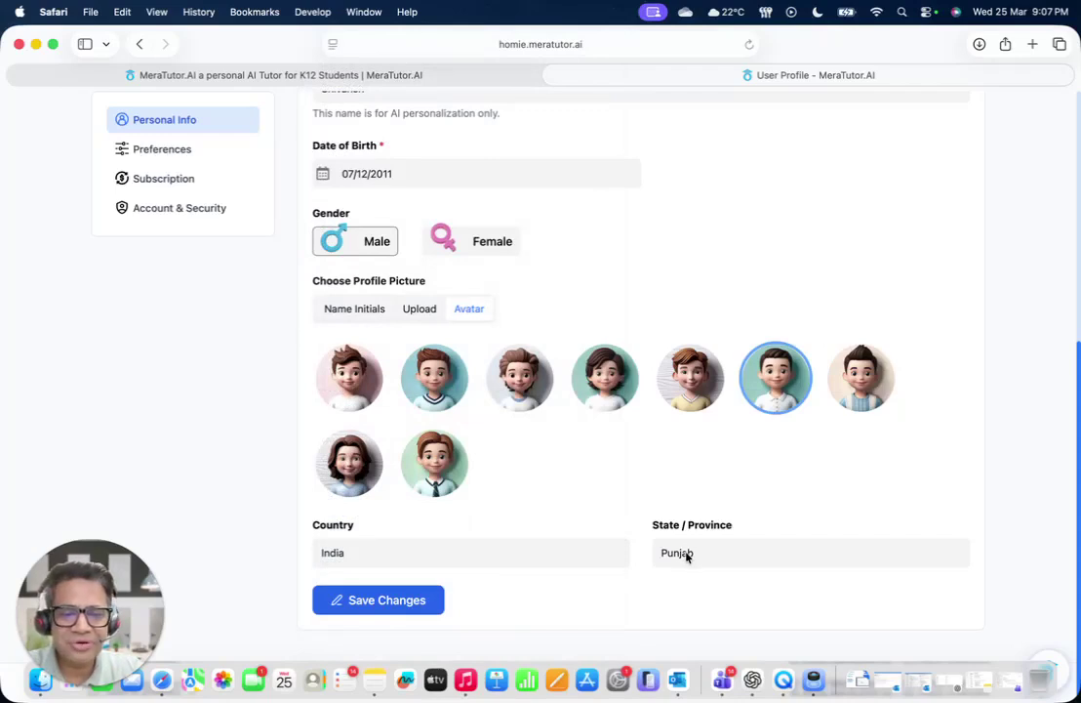
click(403, 609)
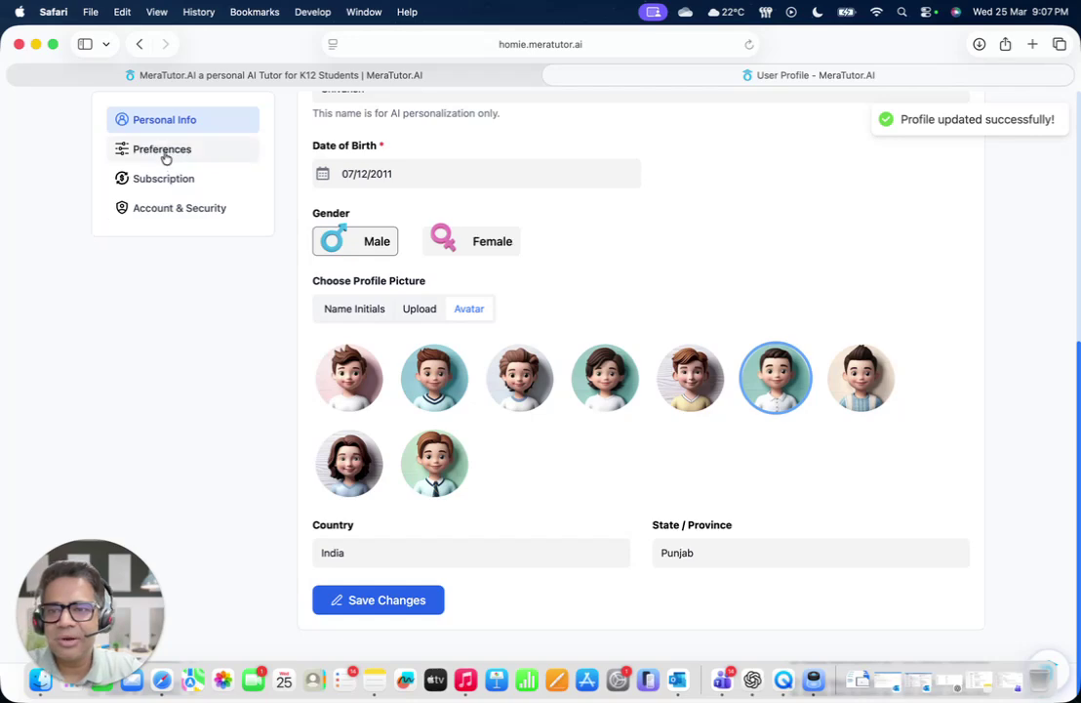
click(166, 158)
Set the AI to respond in the user's own language in Preferences
scroll(405, 413, up, 5)
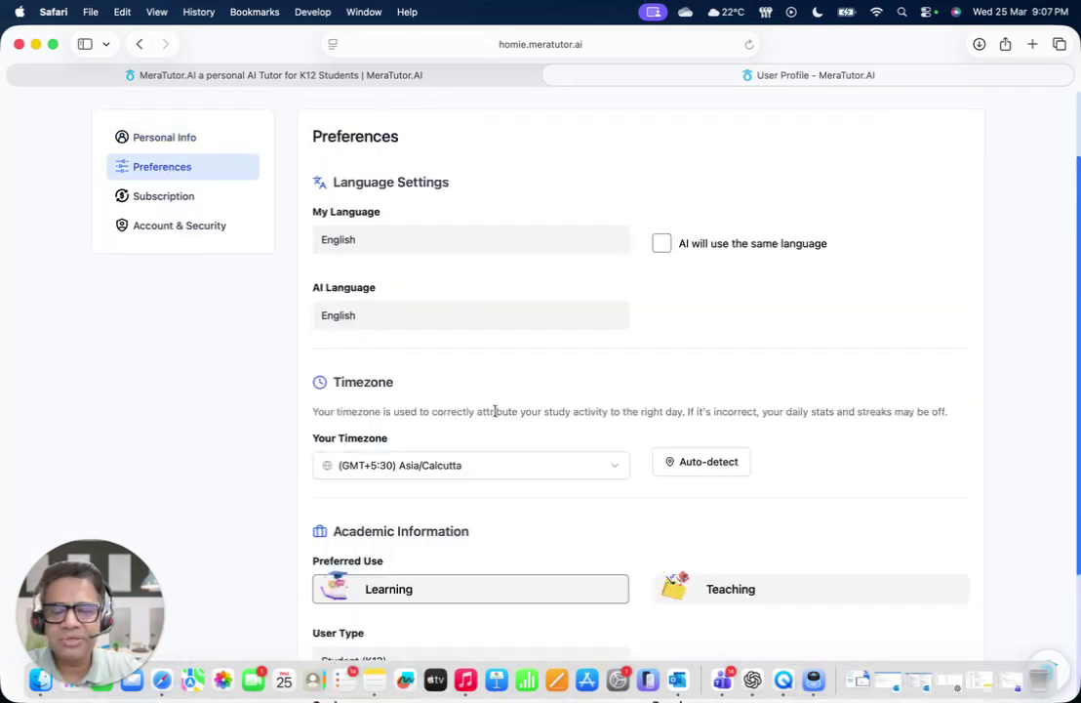
scroll(839, 422, up, 1)
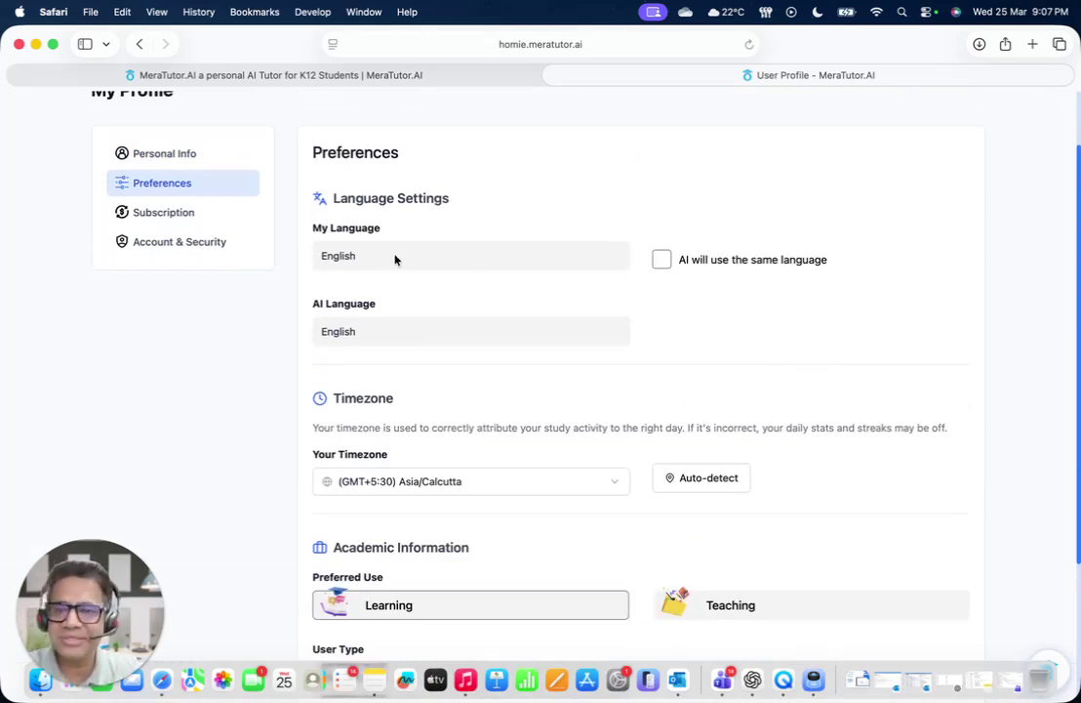
click(367, 336)
click(714, 334)
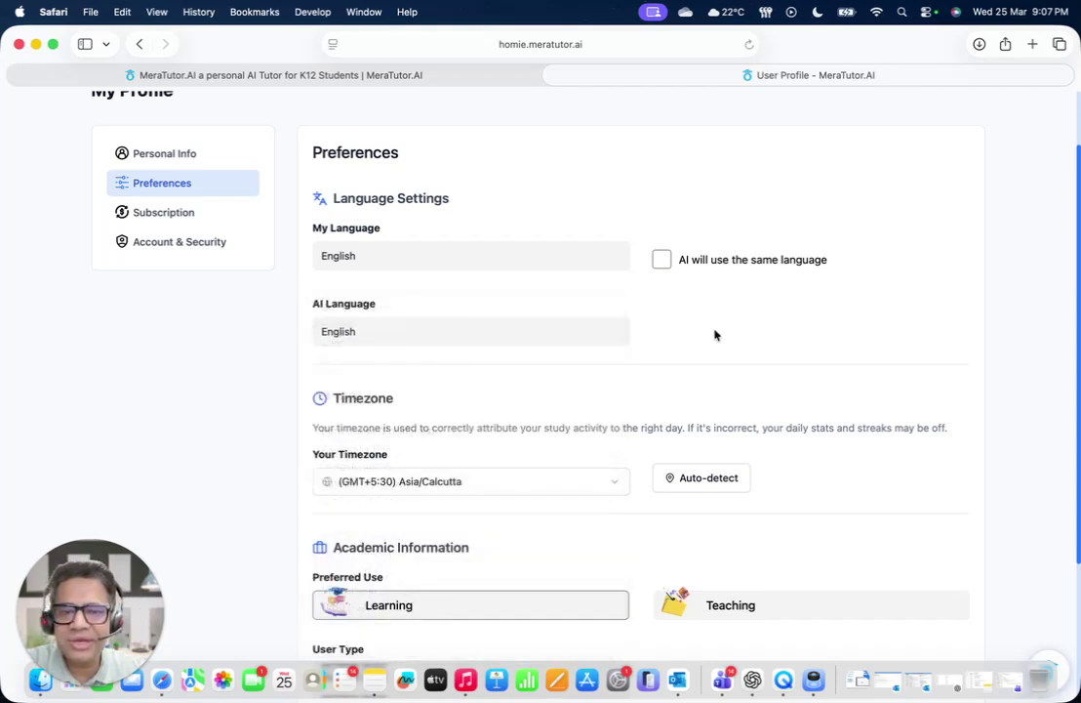
click(662, 260)
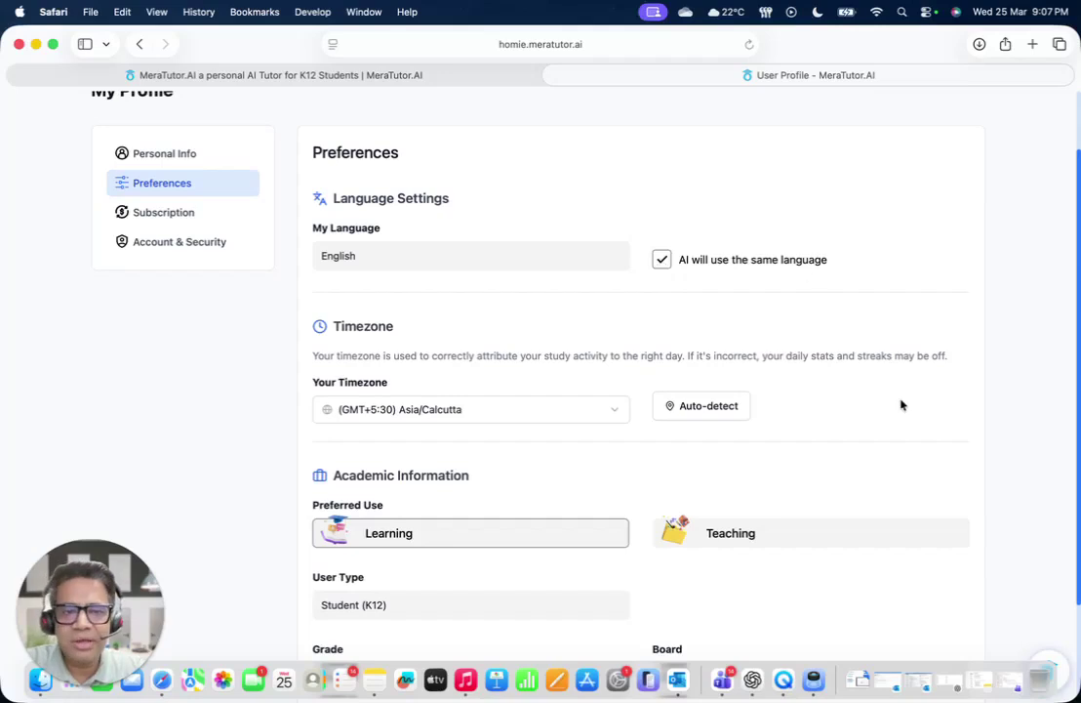
Change the board from CBSE to Other, leaving user type as Student (K12)
scroll(900, 404, down, 3)
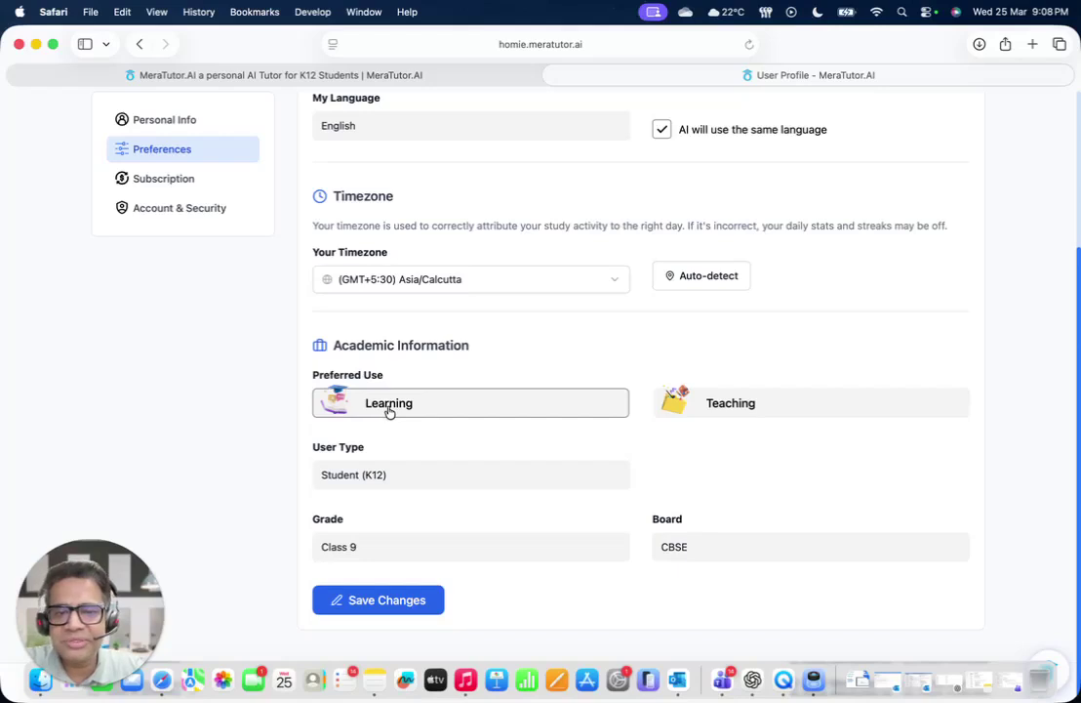
click(391, 482)
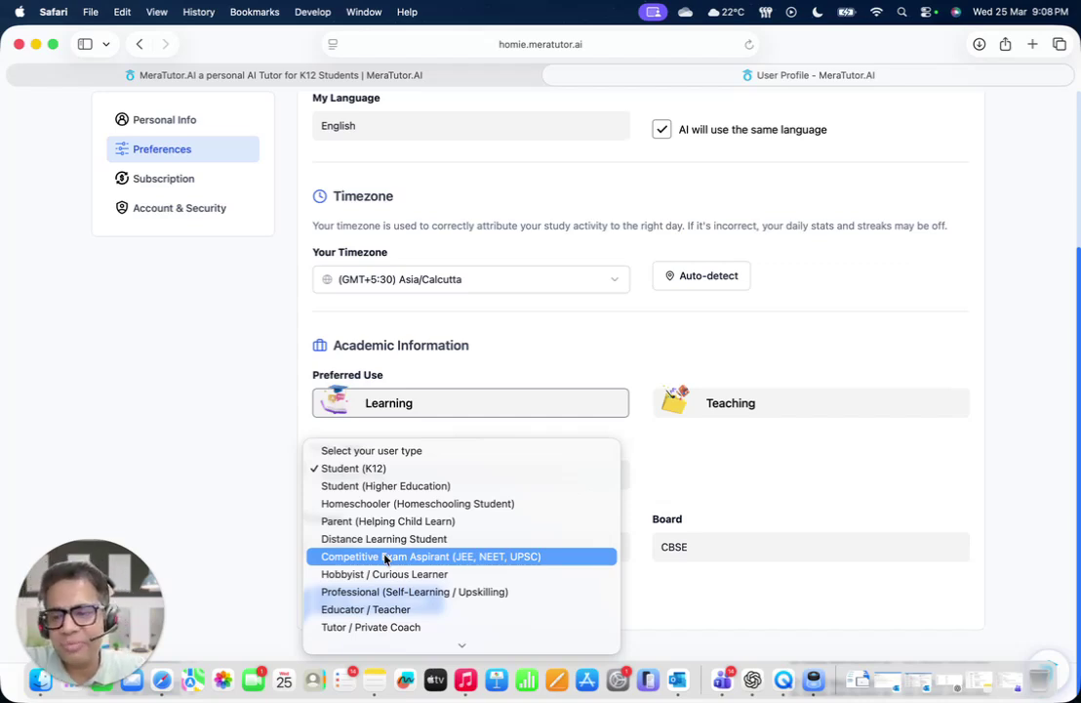
click(225, 424)
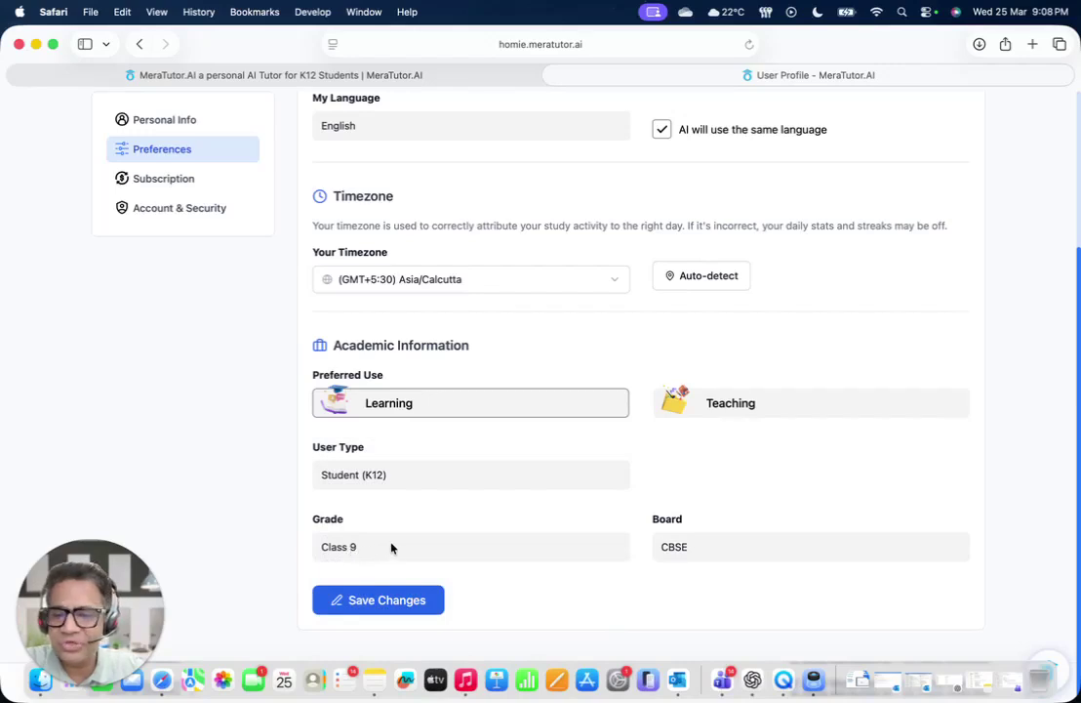
click(696, 549)
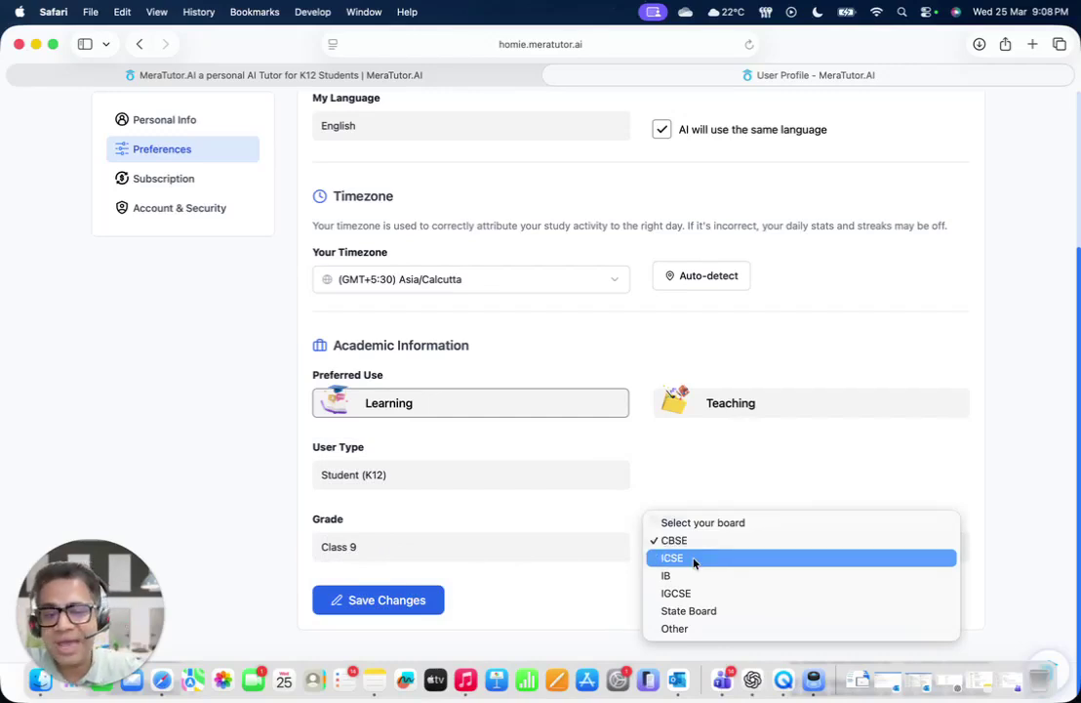
click(688, 629)
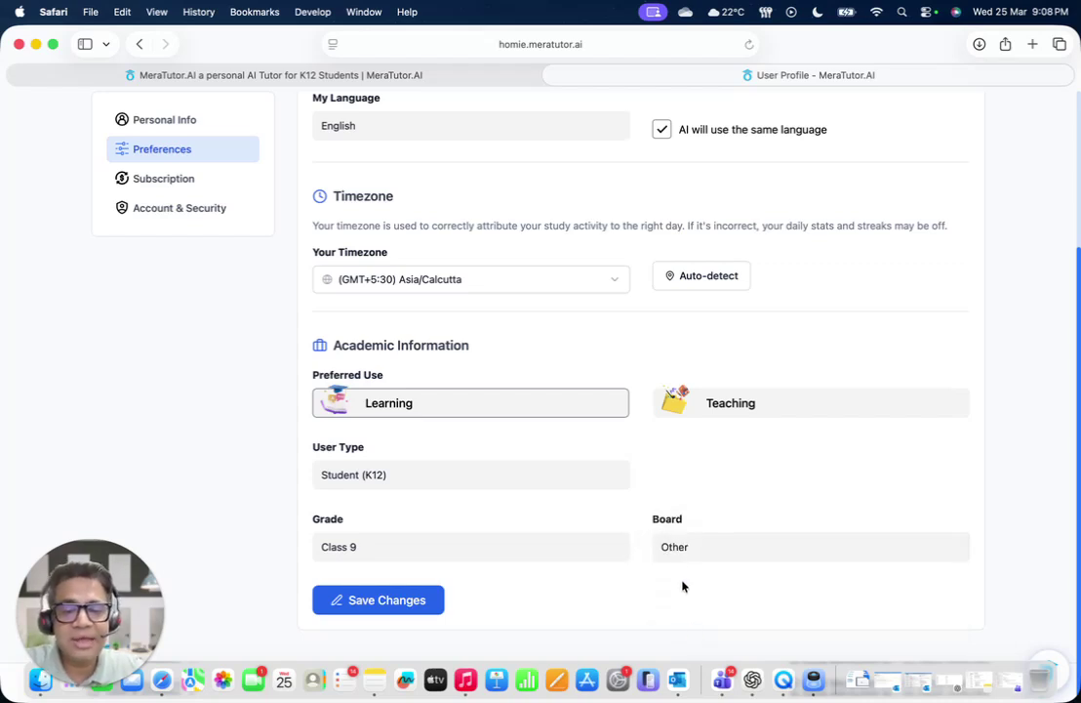
scroll(482, 598, up, 5)
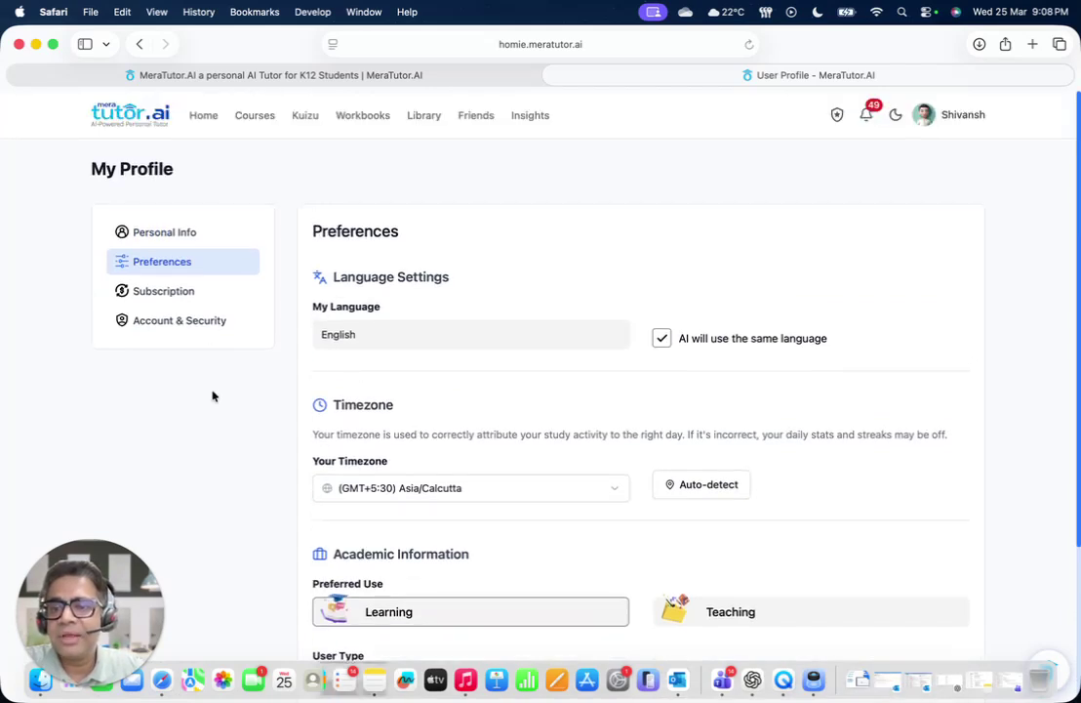
Review the current Premium plan under Subscription, then go to View Plans & Upgrade
click(187, 295)
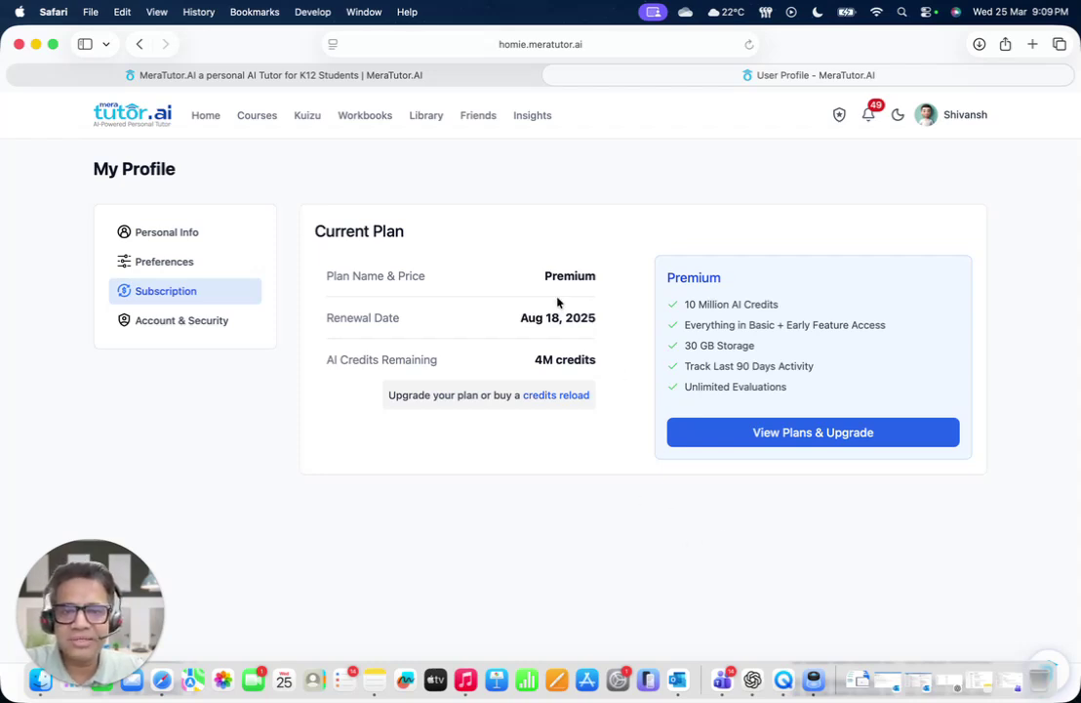
click(833, 444)
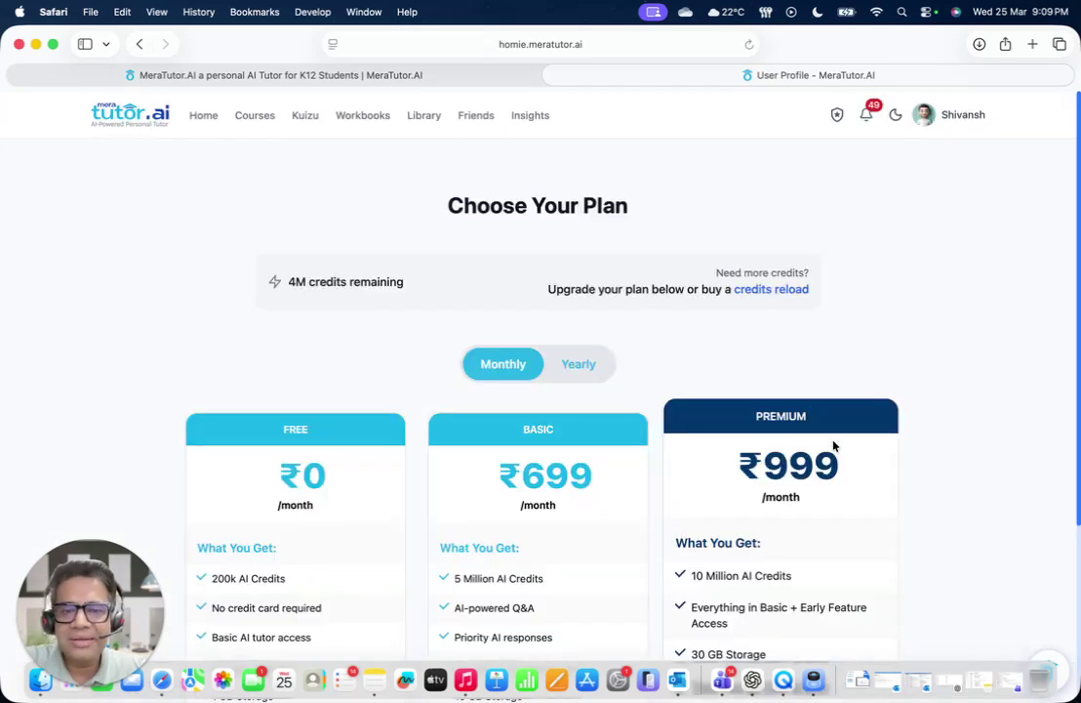
Switch the Choose Your Plan page to Yearly billing
scroll(974, 453, down, 3)
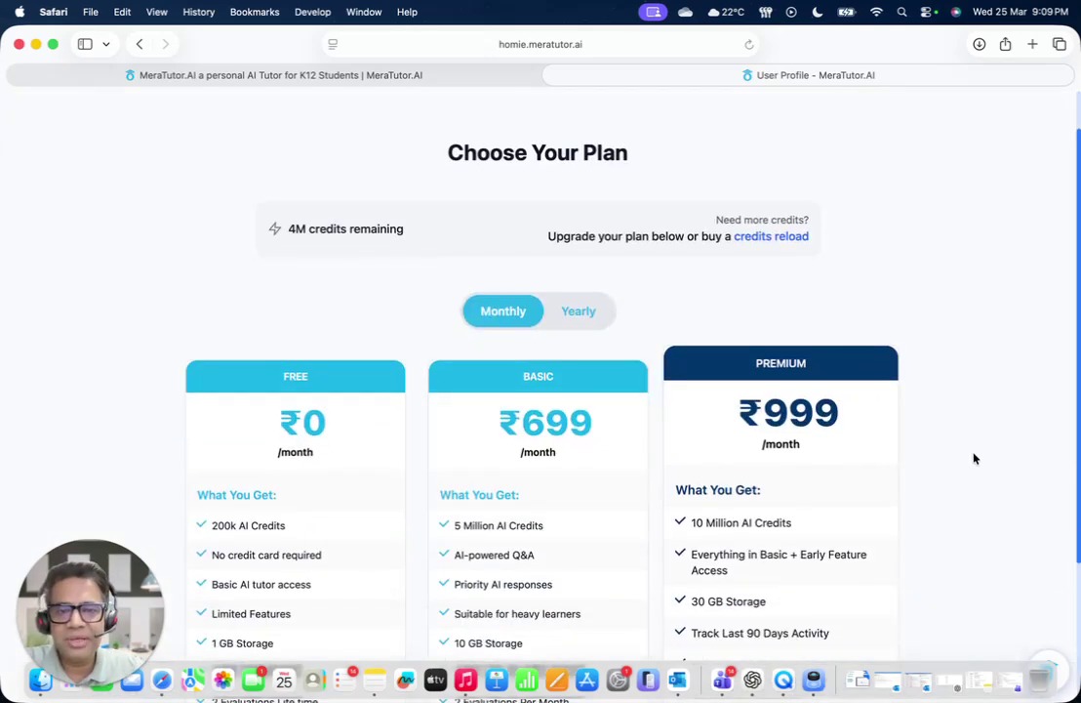
scroll(974, 459, down, 2)
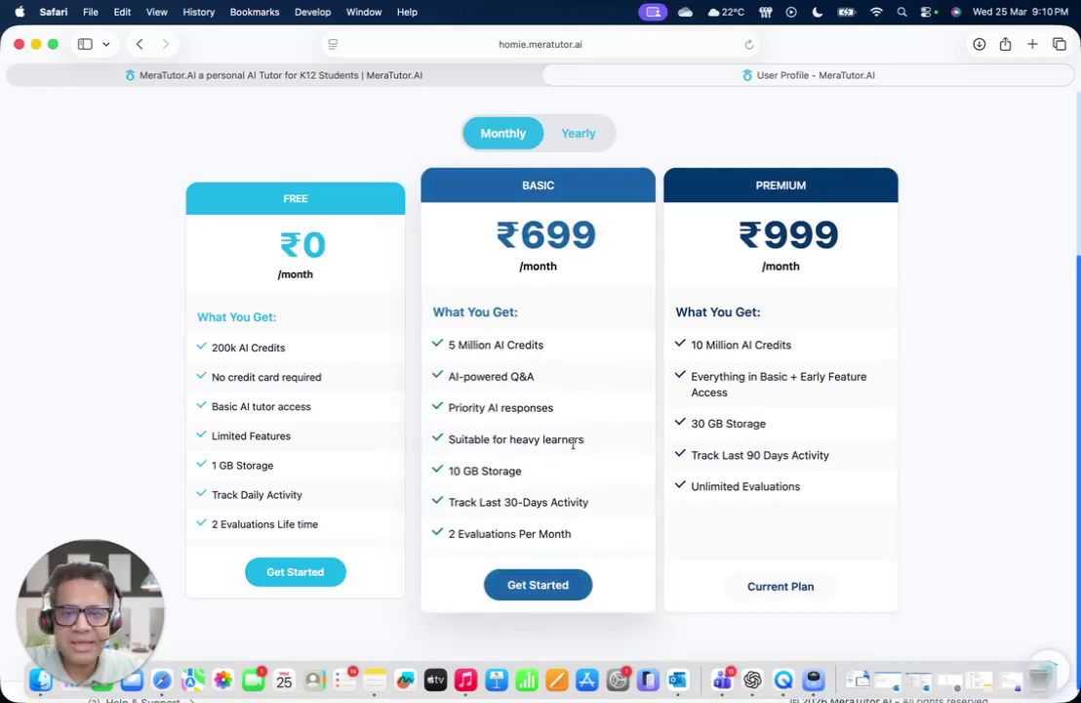
scroll(579, 266, up, 3)
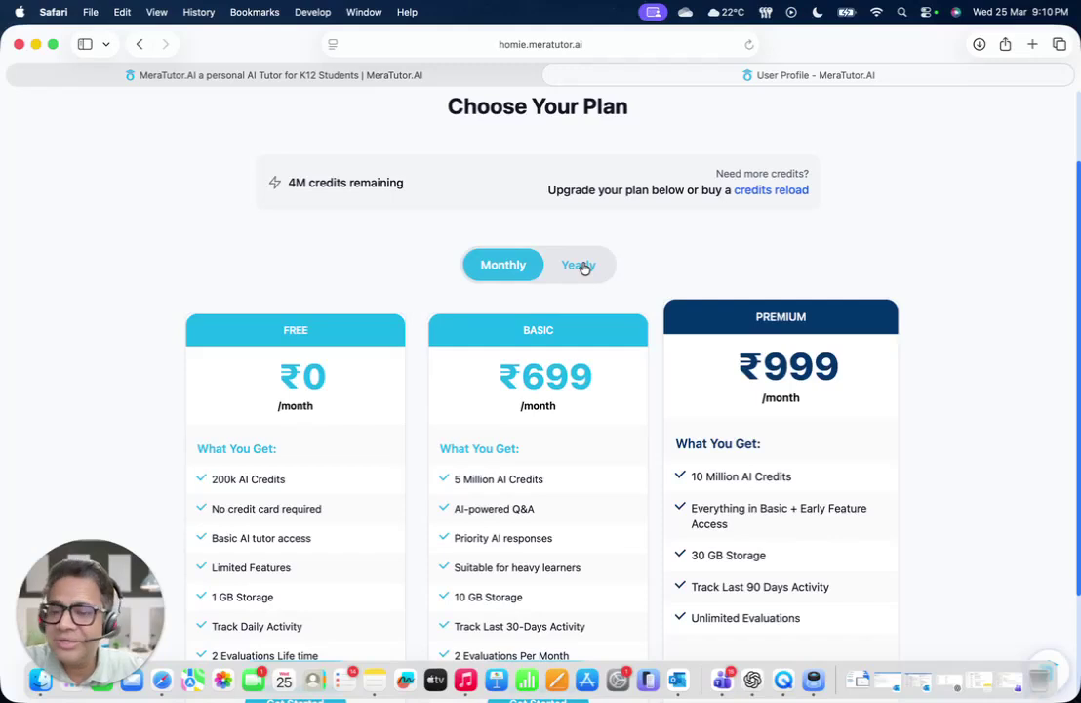
click(581, 265)
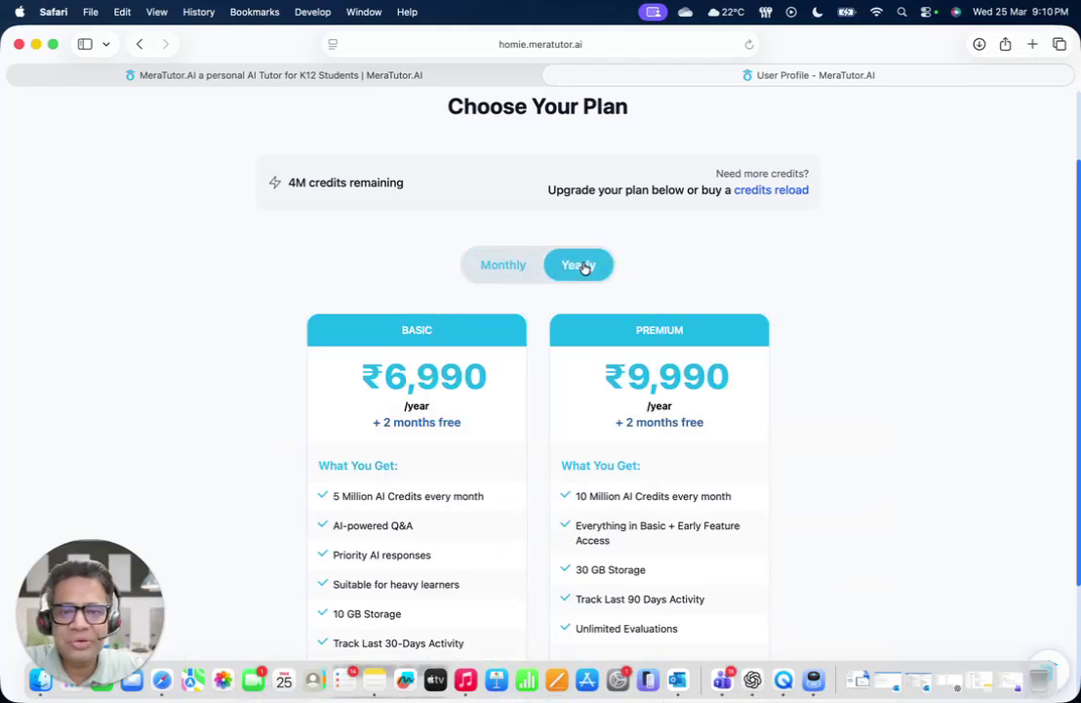
Compare yearly plans, highlighting Premium's monthly credits and Basic's 5 Million AI credits
scroll(847, 440, down, 2)
scroll(847, 441, down, 1)
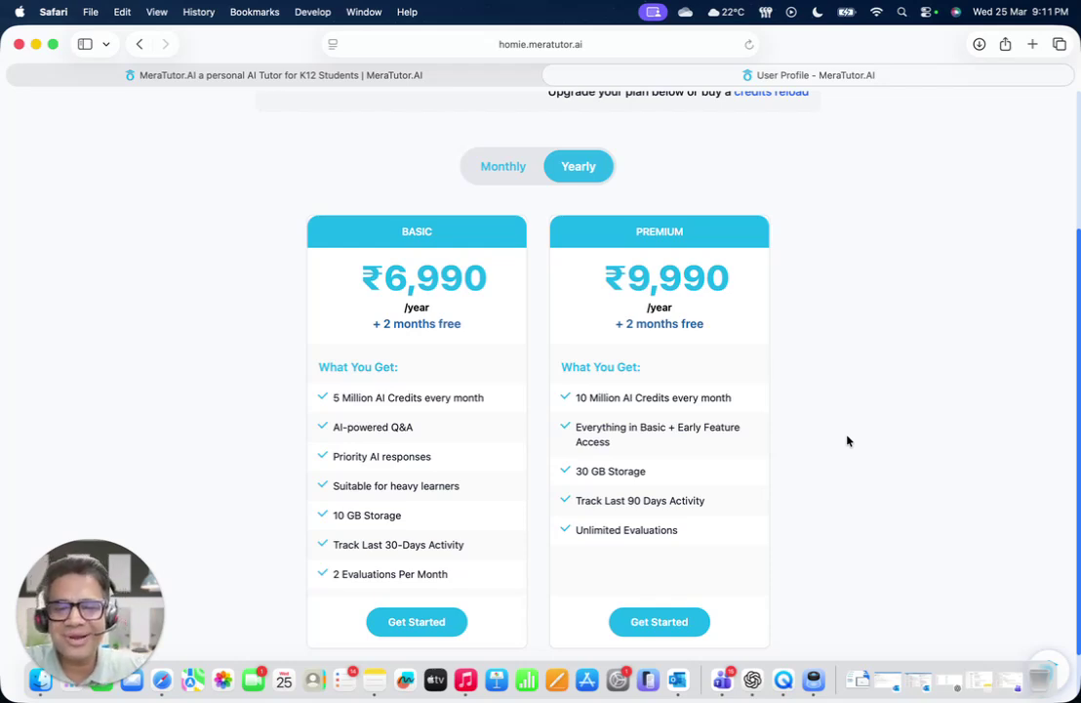
scroll(845, 451, down, 2)
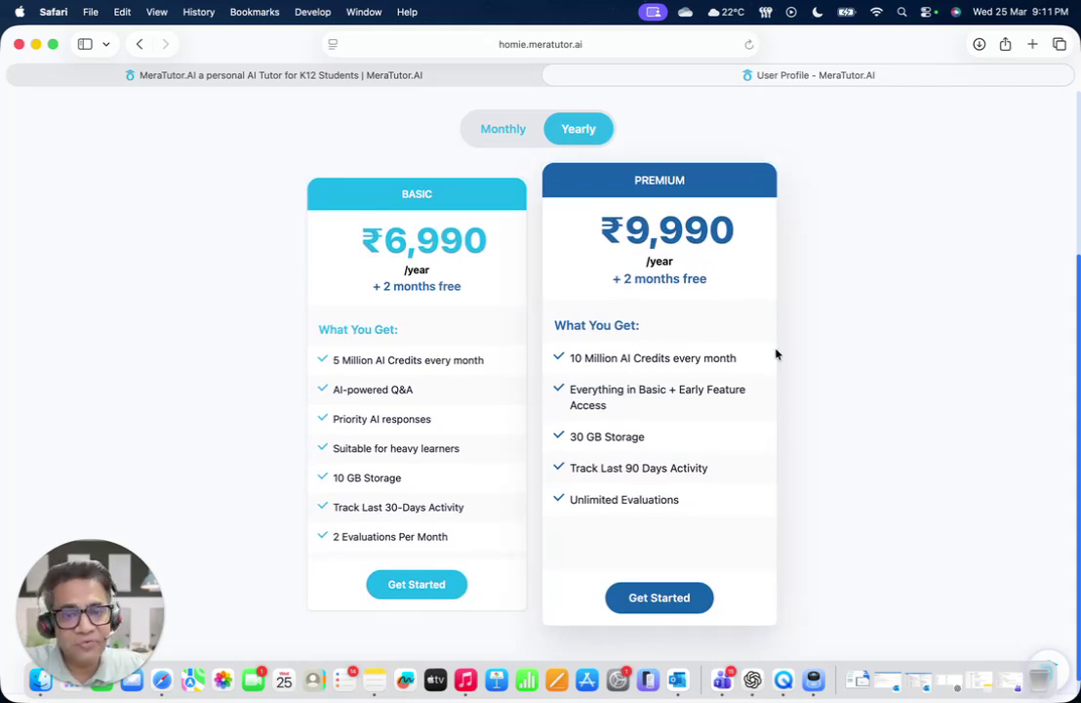
scroll(804, 458, up, 5)
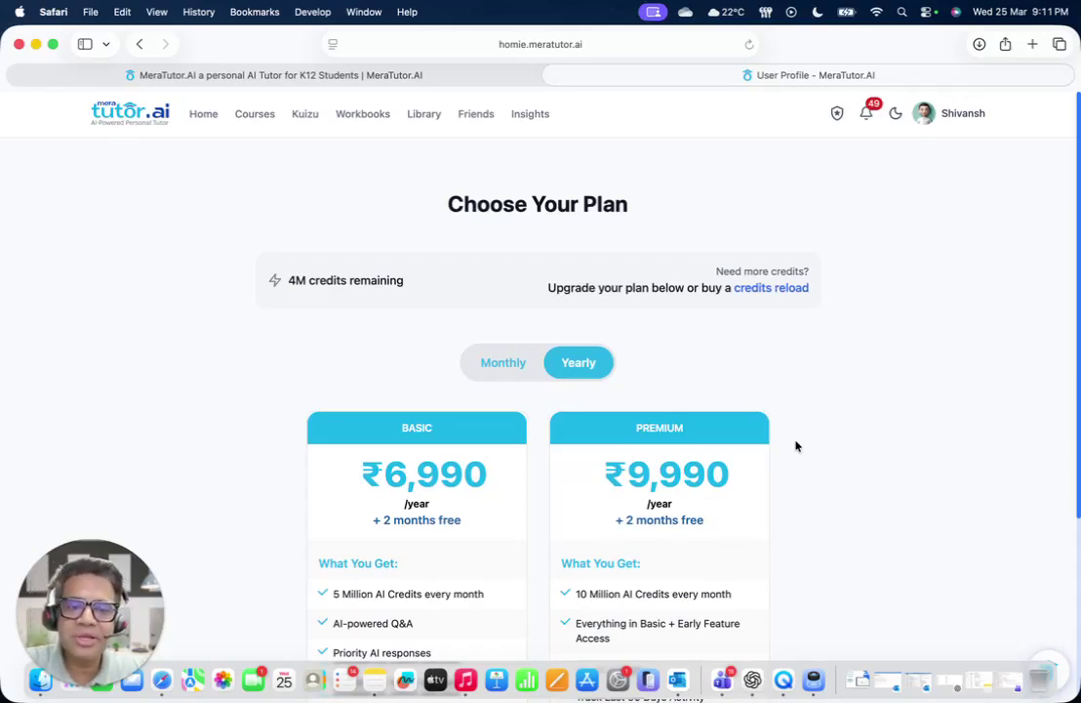
scroll(809, 443, down, 3)
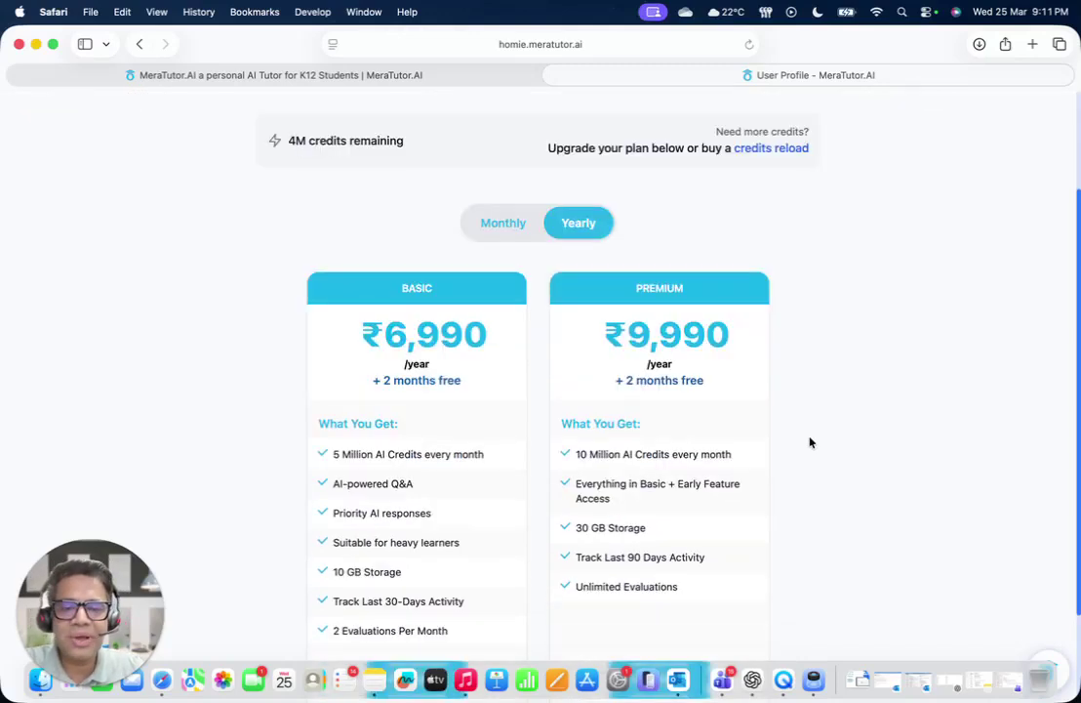
drag(574, 452, 676, 451)
drag(327, 452, 400, 469)
scroll(400, 470, up, 3)
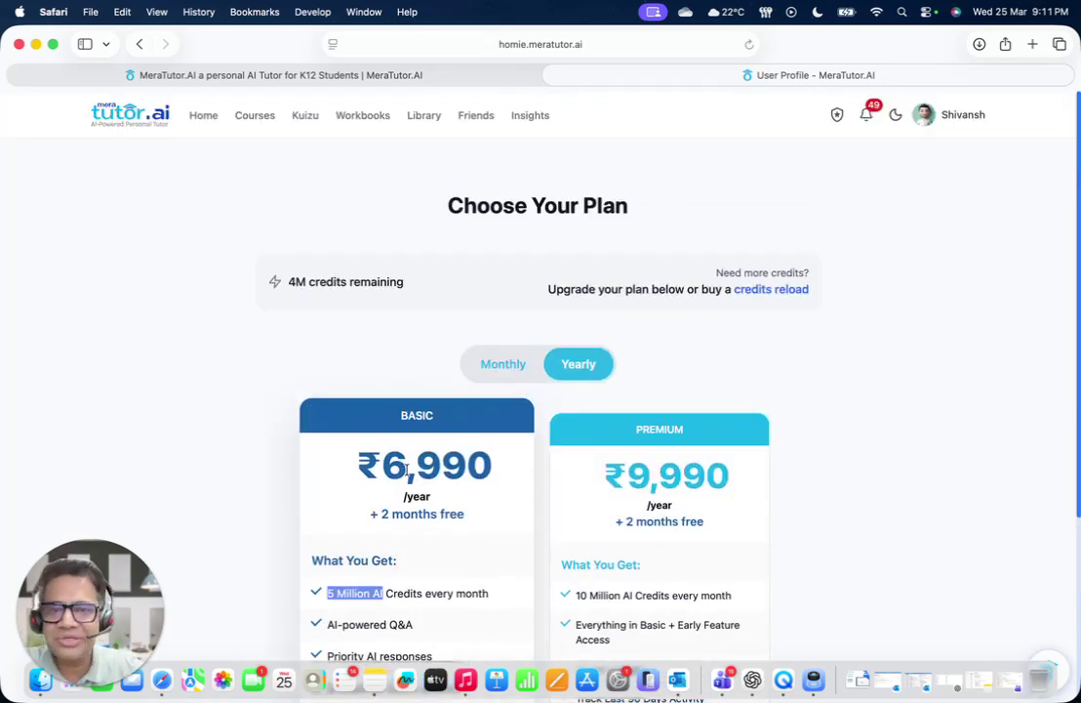
Open Insights and view 7-day Credit Usage: 21M allocated, 16.9M used, 4M available
click(532, 116)
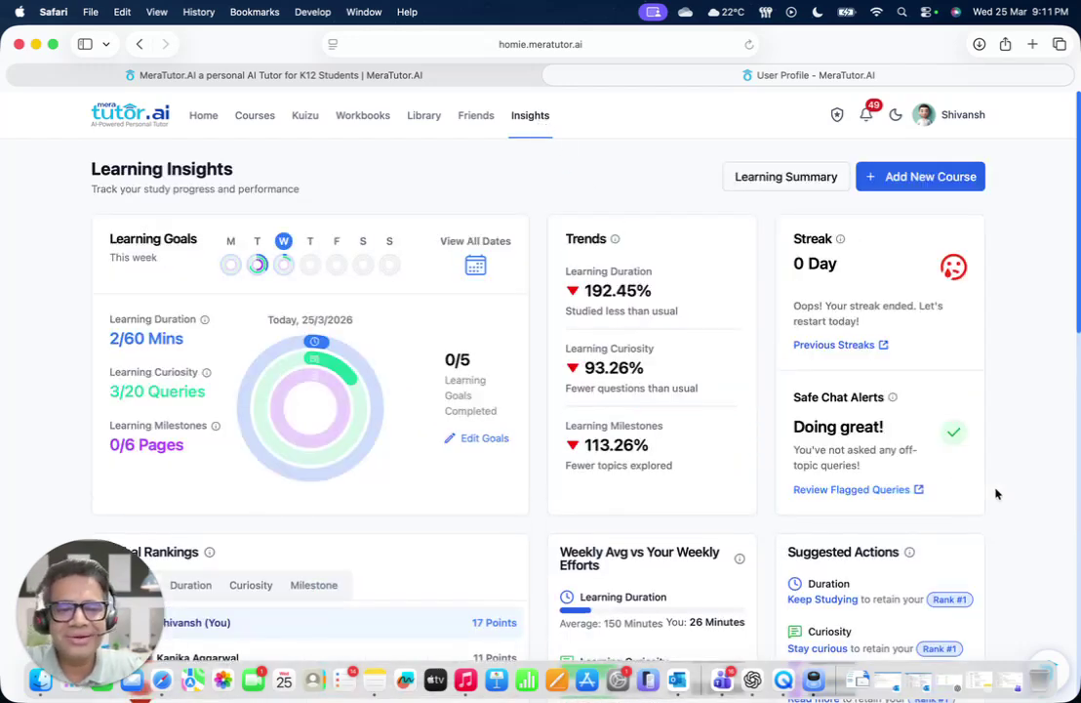
scroll(996, 494, down, 6)
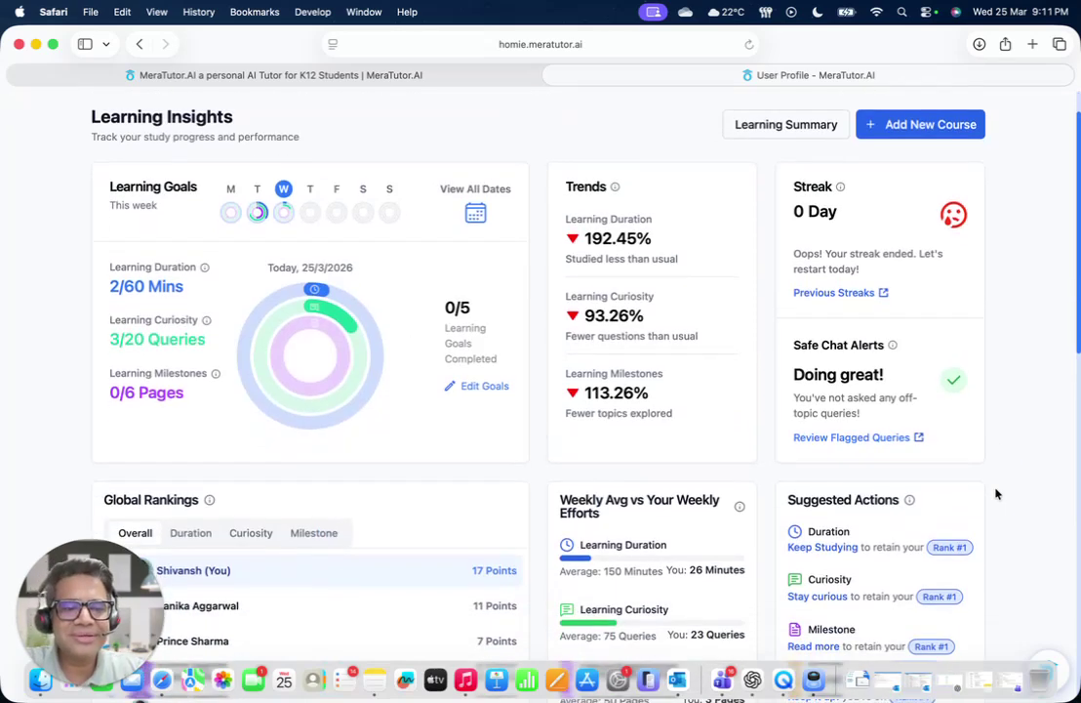
scroll(997, 494, down, 15)
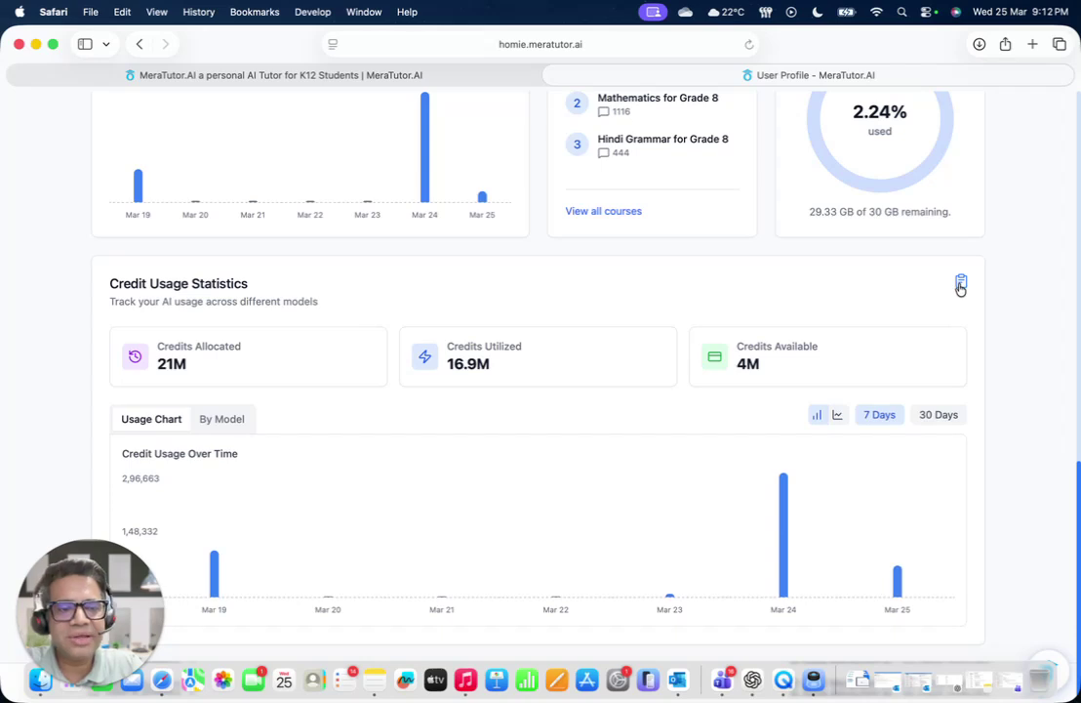
click(960, 284)
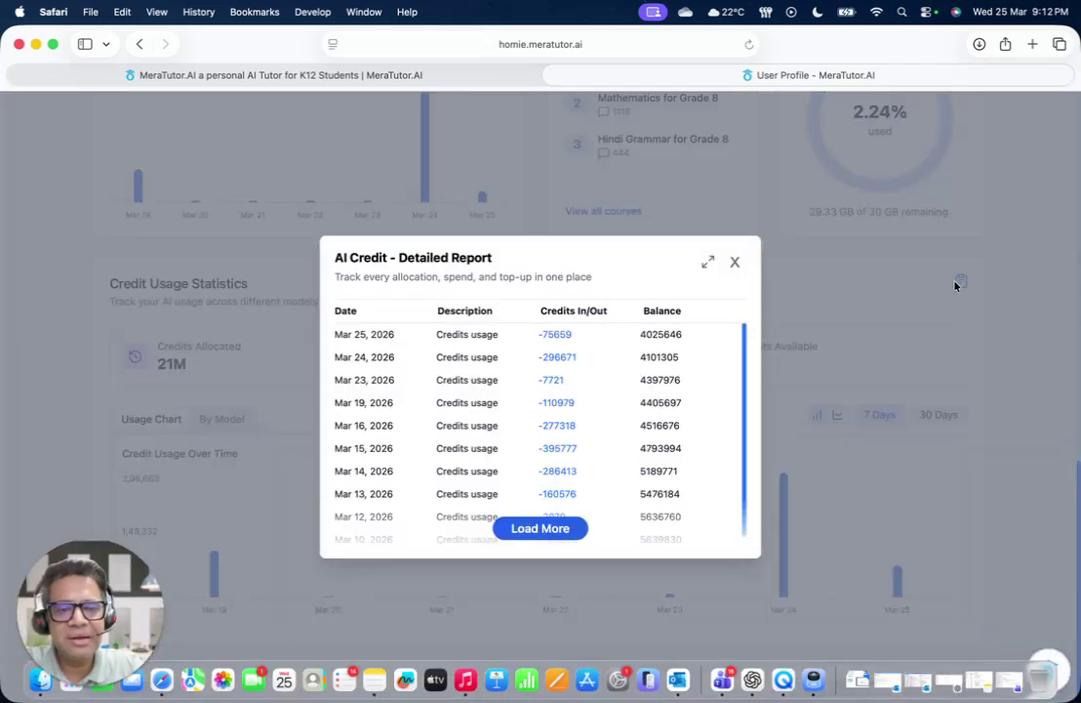
scroll(531, 508, down, 1)
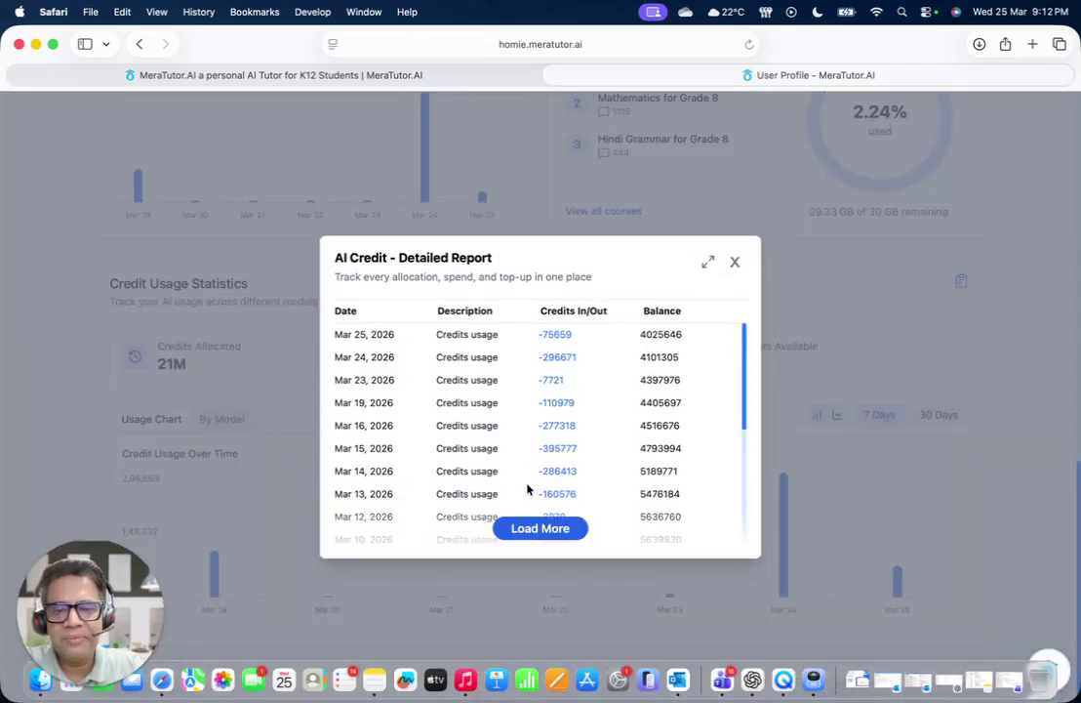
scroll(528, 471, up, 1)
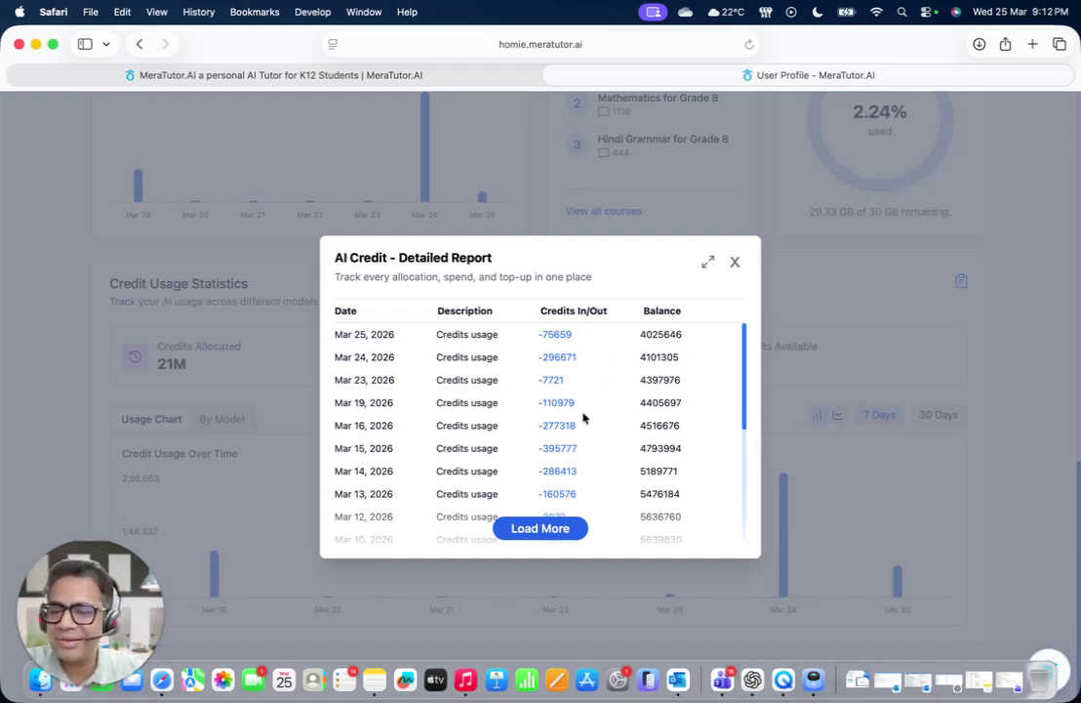
click(710, 263)
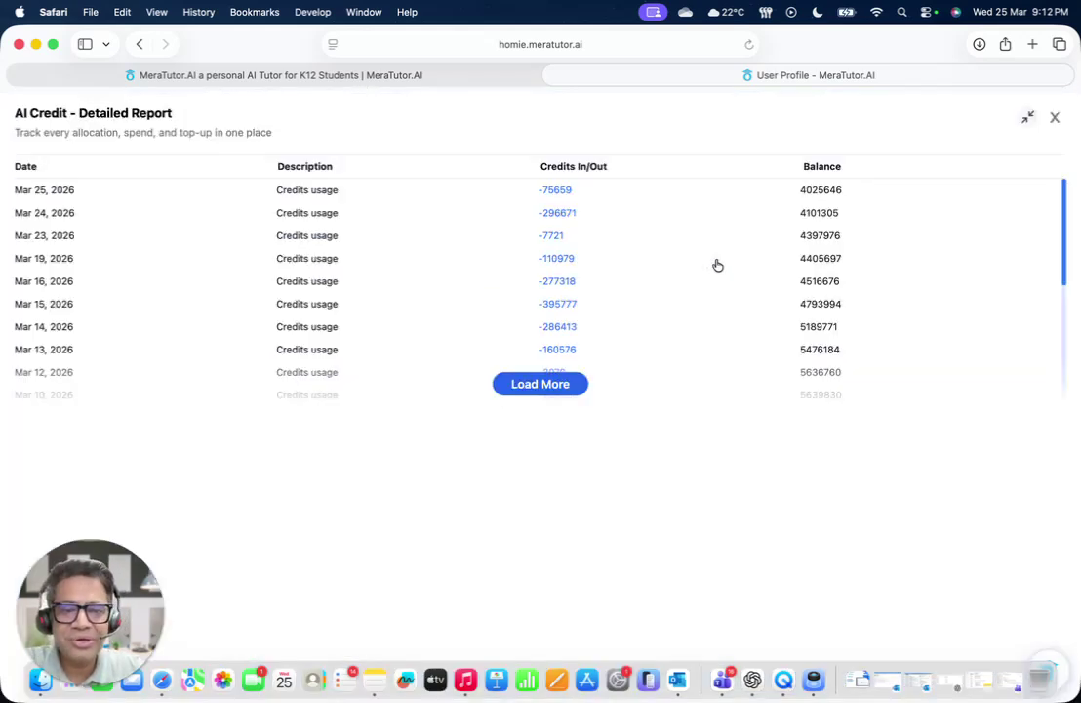
click(1054, 121)
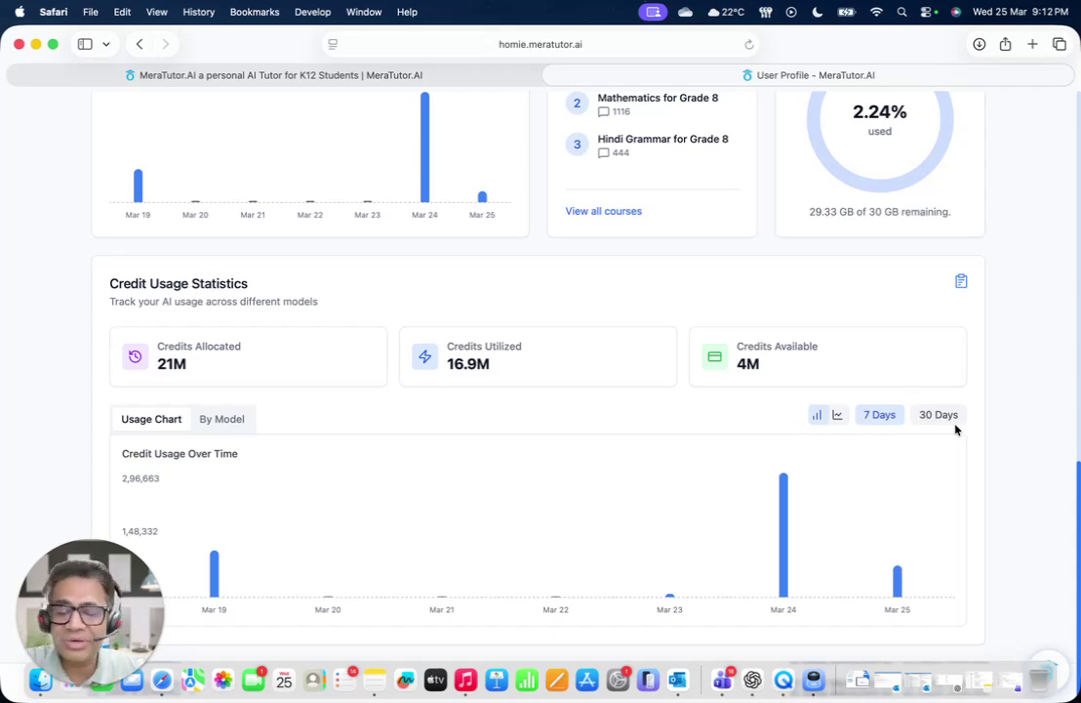
Scroll to the top of Learning Insights and go back to Home
scroll(974, 436, up, 10)
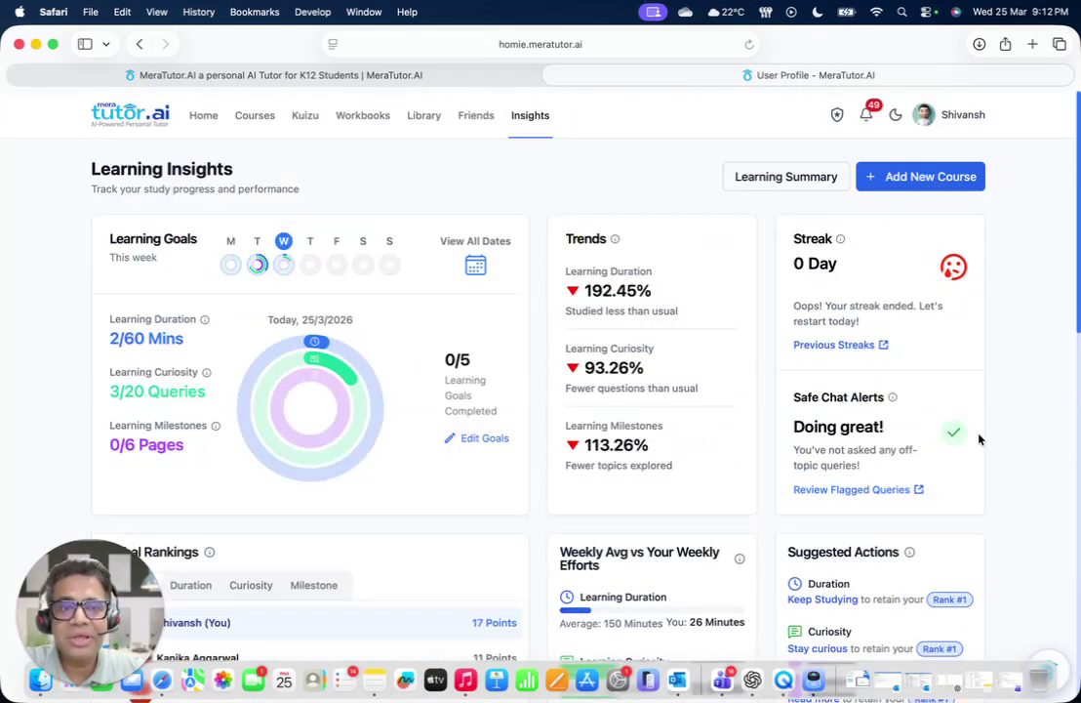
click(205, 116)
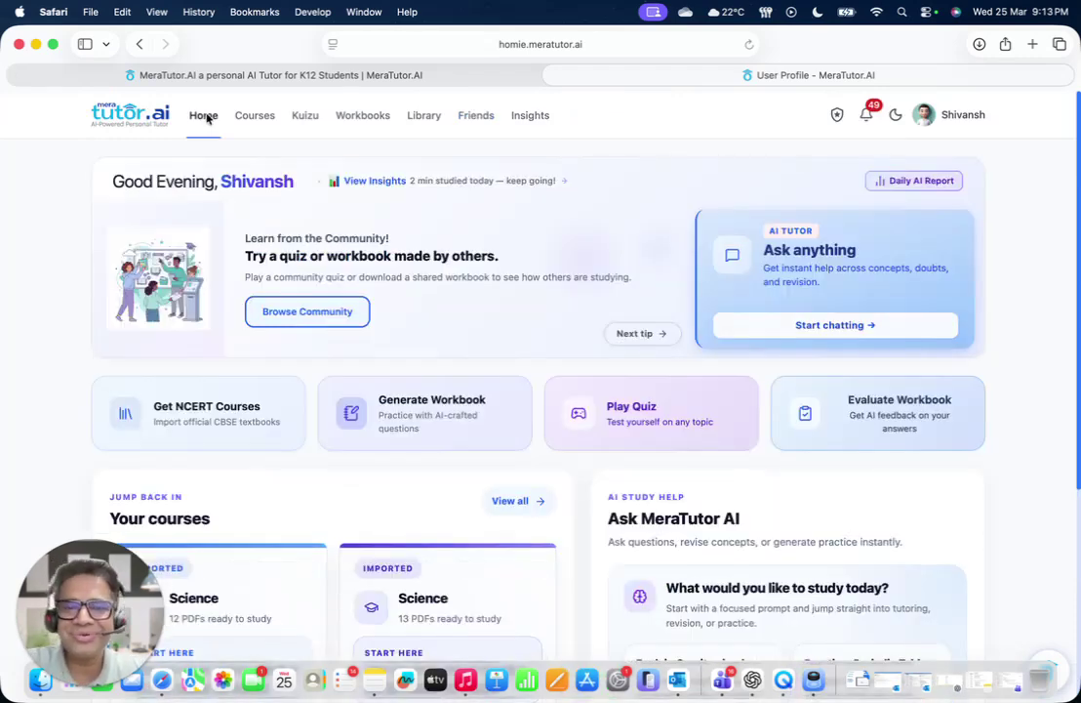